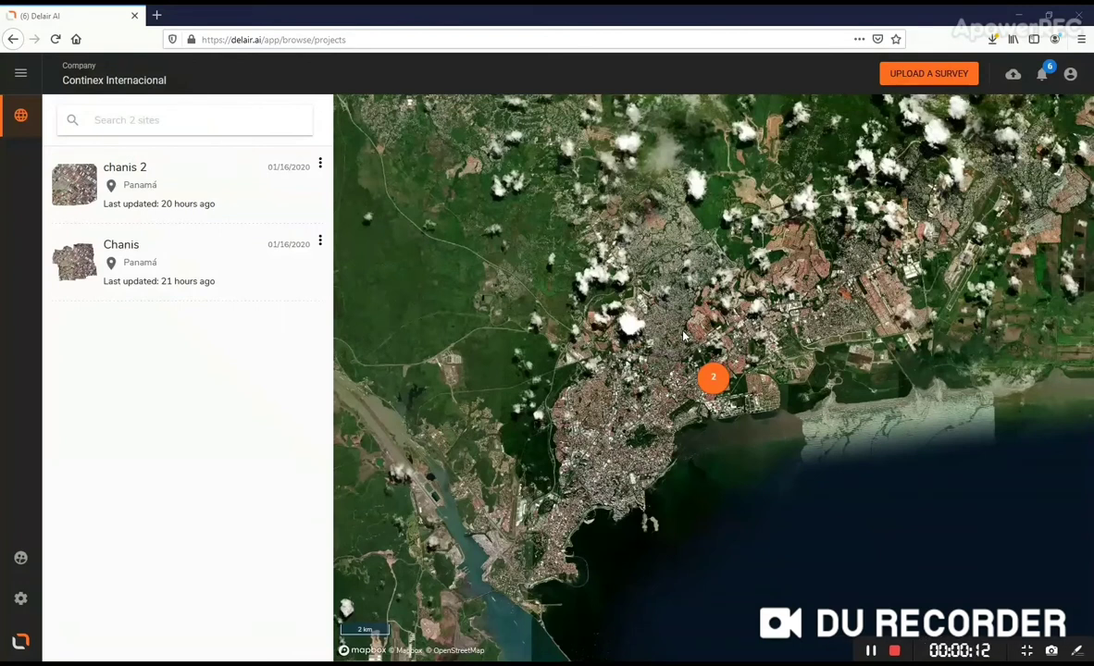
Step: Start a new survey upload and add all UTP_Flight_01 JPG images from the OUTPUT folder, excluding the geotags CSV and report PDF
{"action": "left_click", "coordinate": [896, 80]}
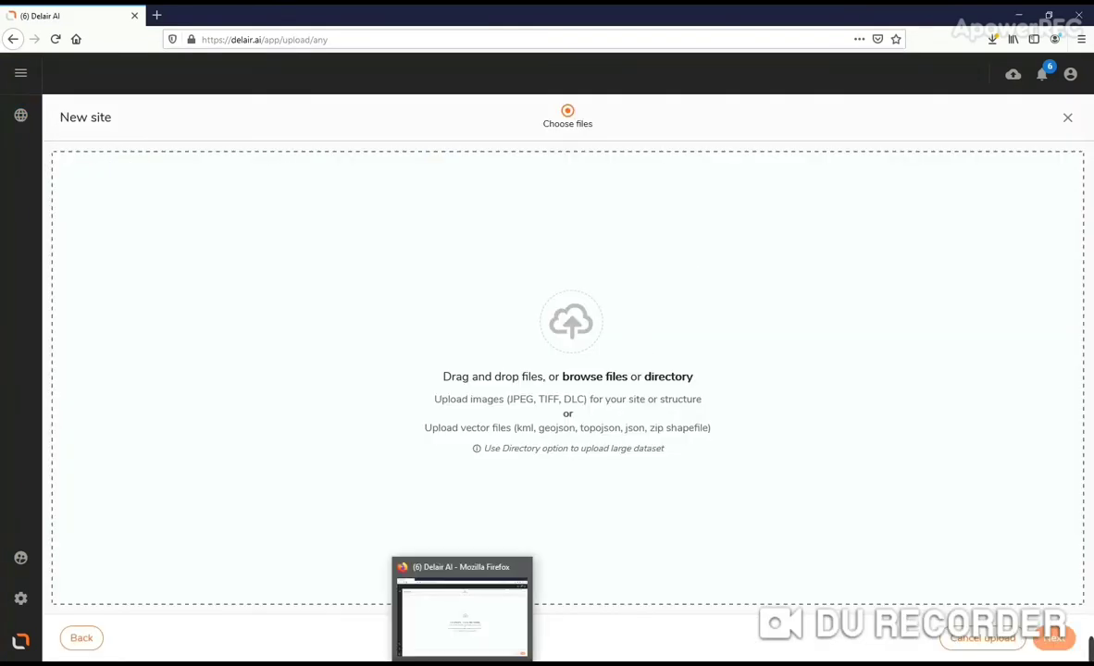
{"action": "left_click", "coordinate": [398, 663]}
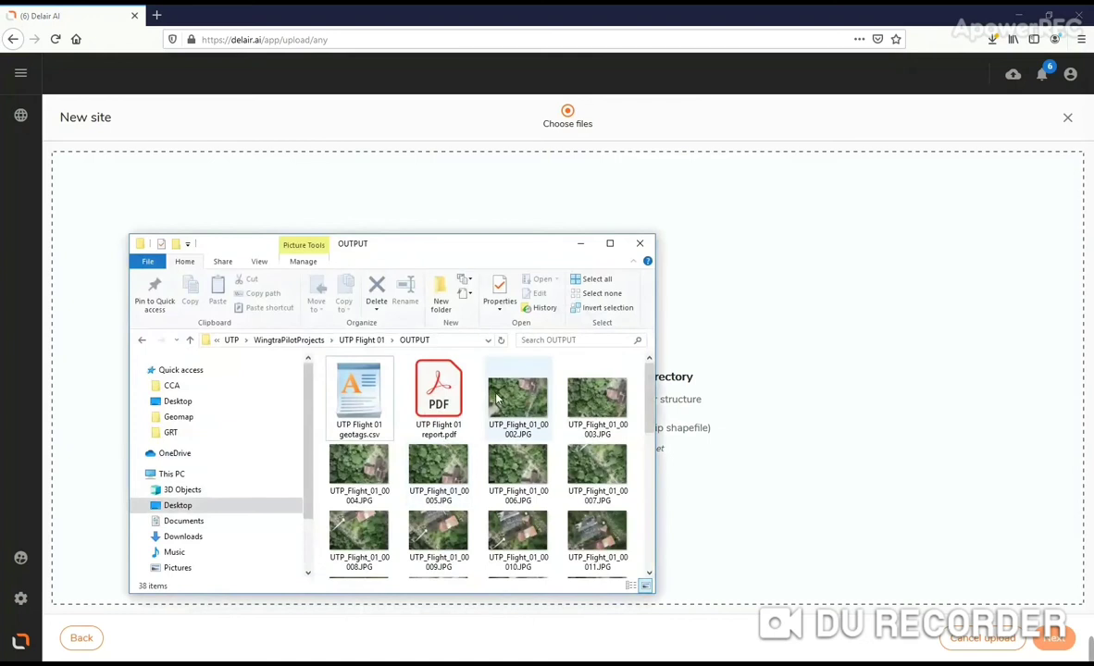
{"action": "left_click_drag", "start_coordinate": [337, 393], "coordinate": [618, 653]}
{"action": "scroll", "coordinate": [557, 511], "scroll_direction": "up", "scroll_amount": 6}
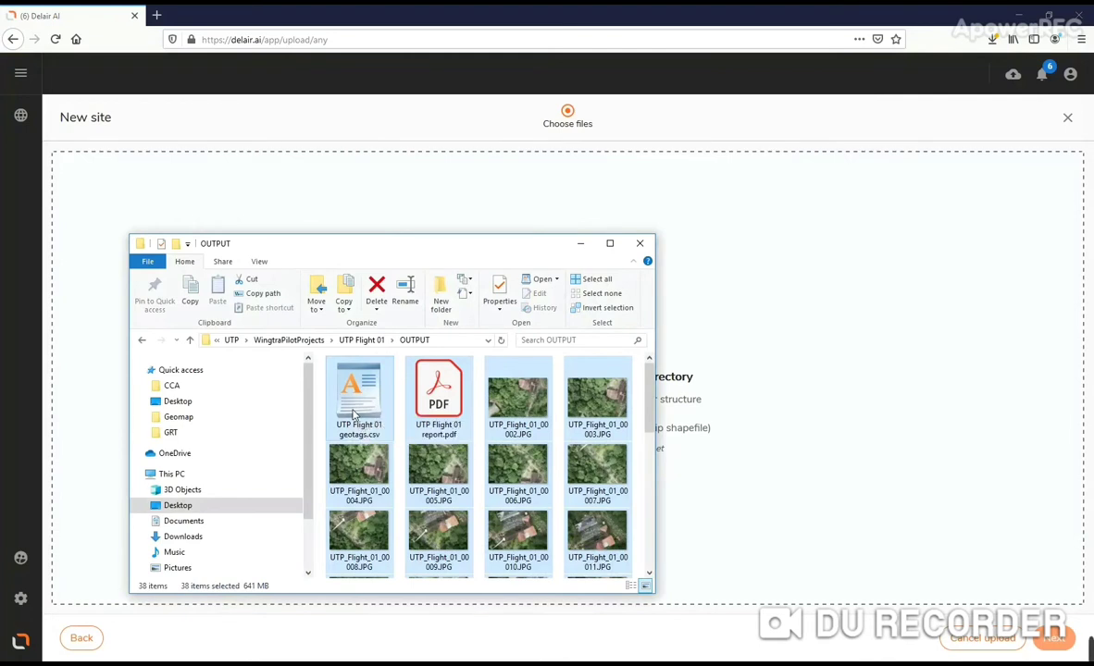
{"action": "left_click", "coordinate": [352, 413], "text": "ctrl"}
{"action": "left_click", "coordinate": [438, 393], "text": "ctrl"}
{"action": "left_click_drag", "start_coordinate": [597, 397], "coordinate": [778, 366]}
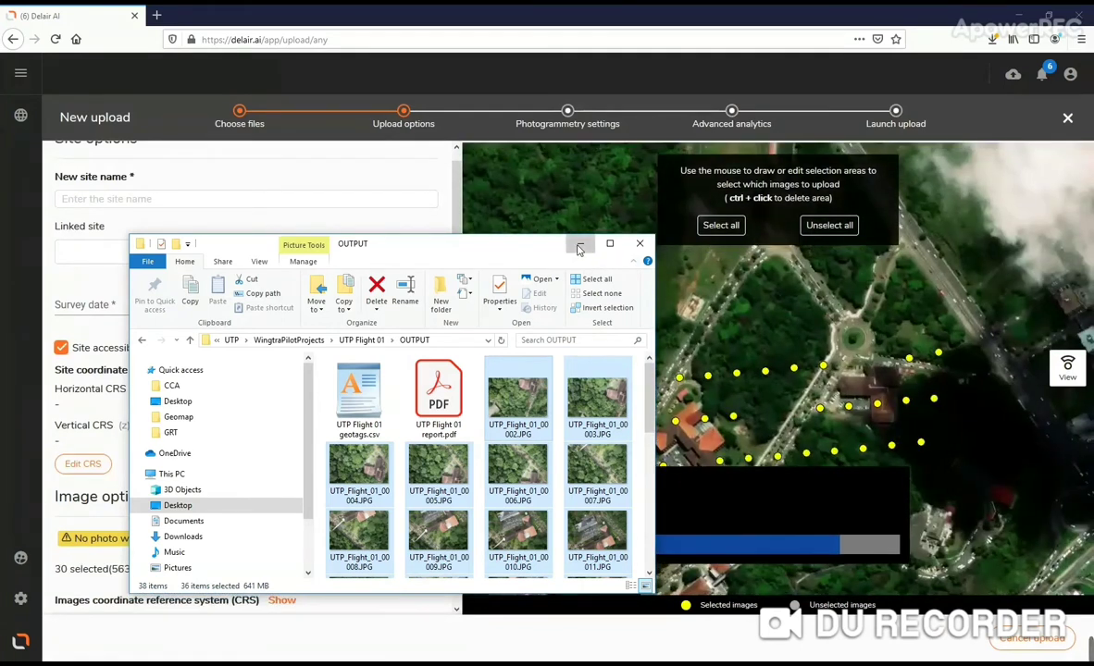
{"action": "left_click", "coordinate": [578, 246]}
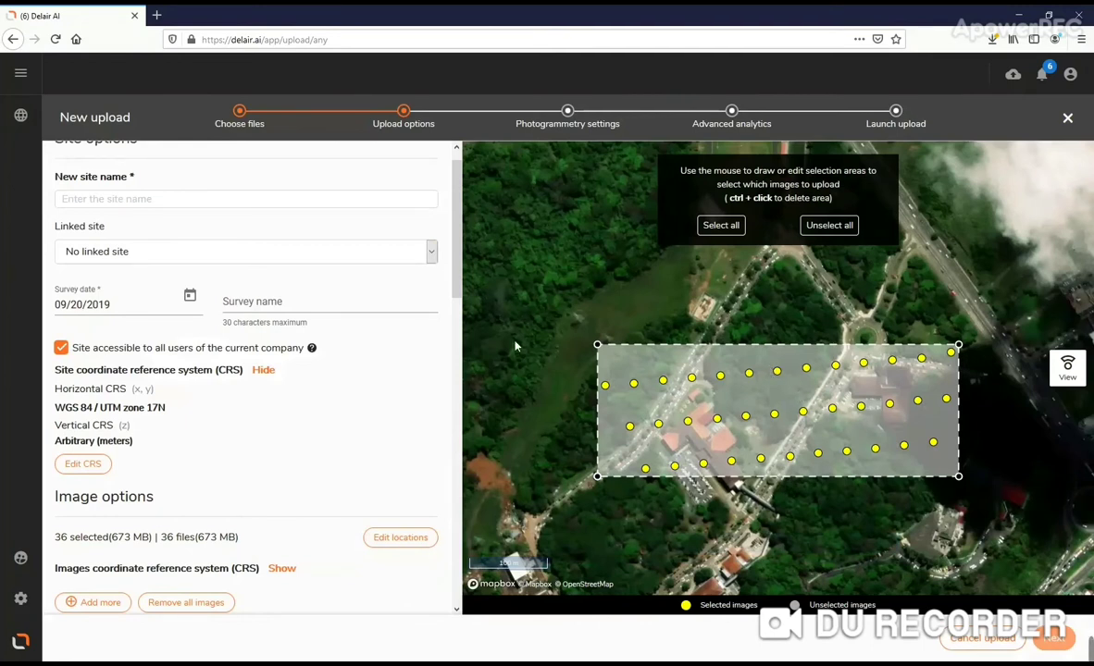
Step: Name the new site UTP and the survey Prueba UTP
{"action": "scroll", "coordinate": [423, 228], "scroll_direction": "up", "scroll_amount": 1}
{"action": "left_click", "coordinate": [136, 224]}
{"action": "type", "text": "UP"}
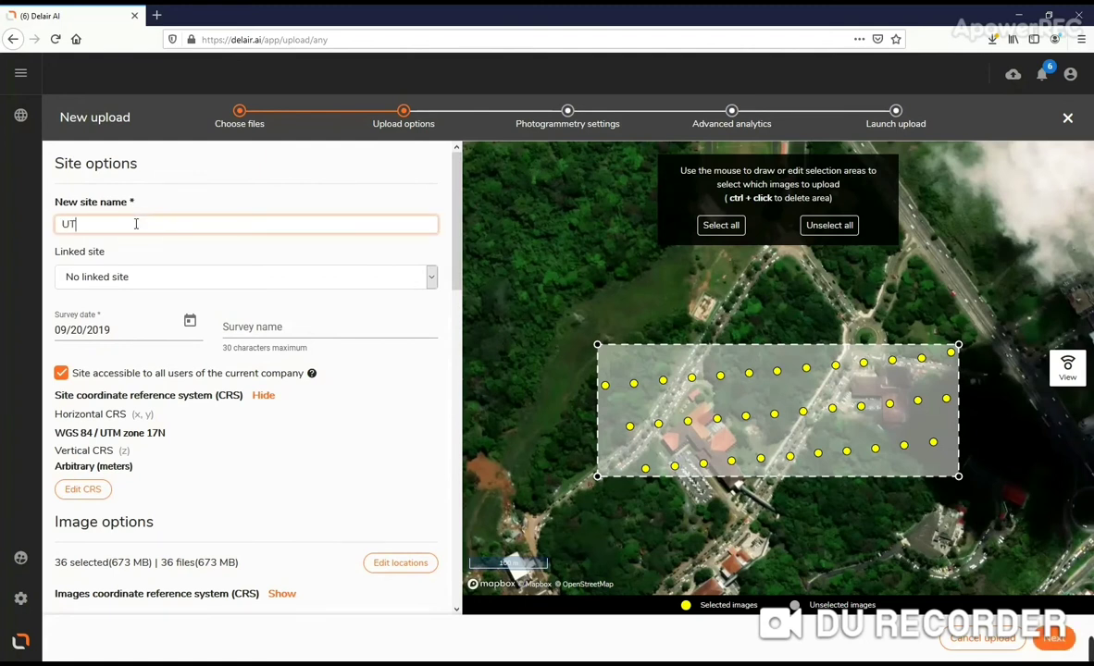
{"action": "left_click", "coordinate": [250, 326]}
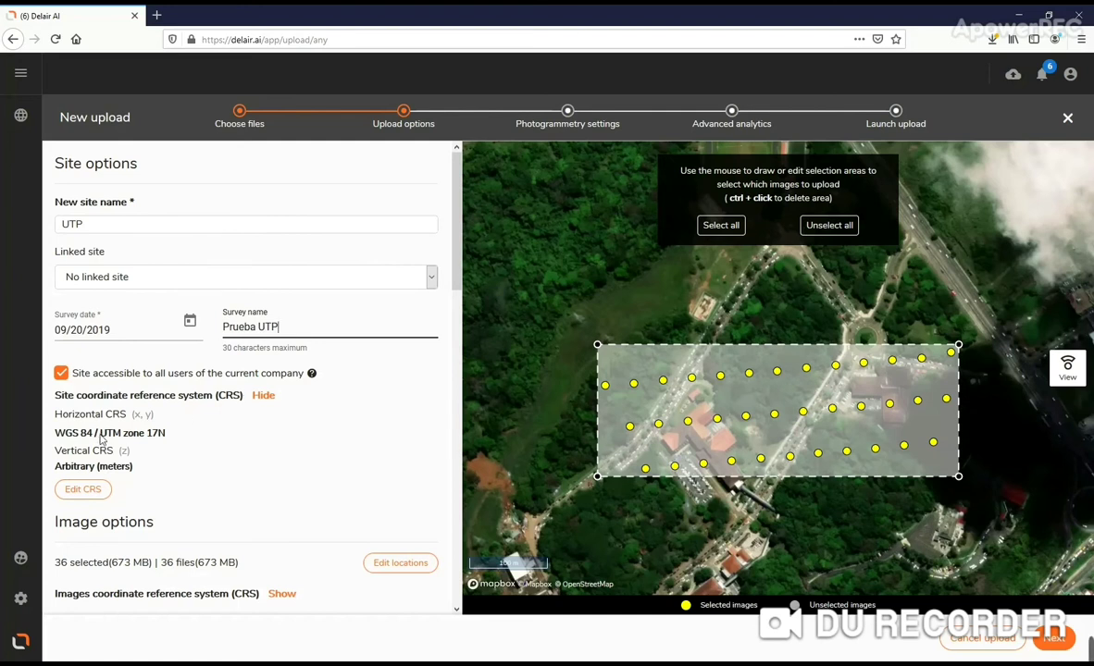
Step: Set the vertical CRS of the site's coordinate reference system to WGS84 ellipsoid (meters)
{"action": "left_click", "coordinate": [88, 489]}
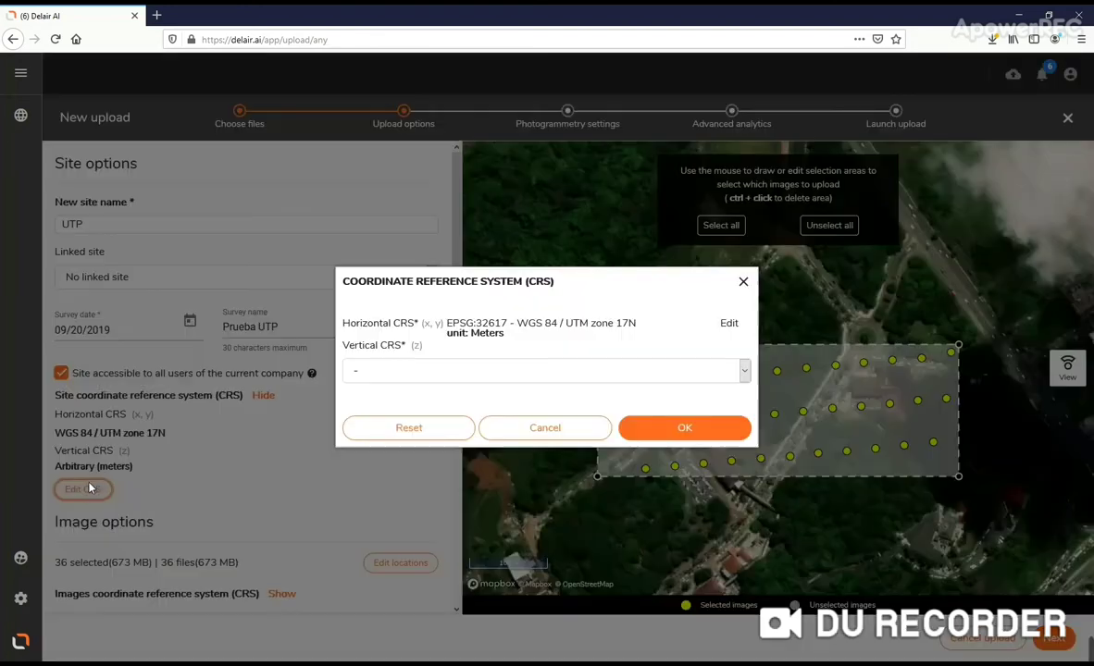
{"action": "left_click", "coordinate": [746, 370]}
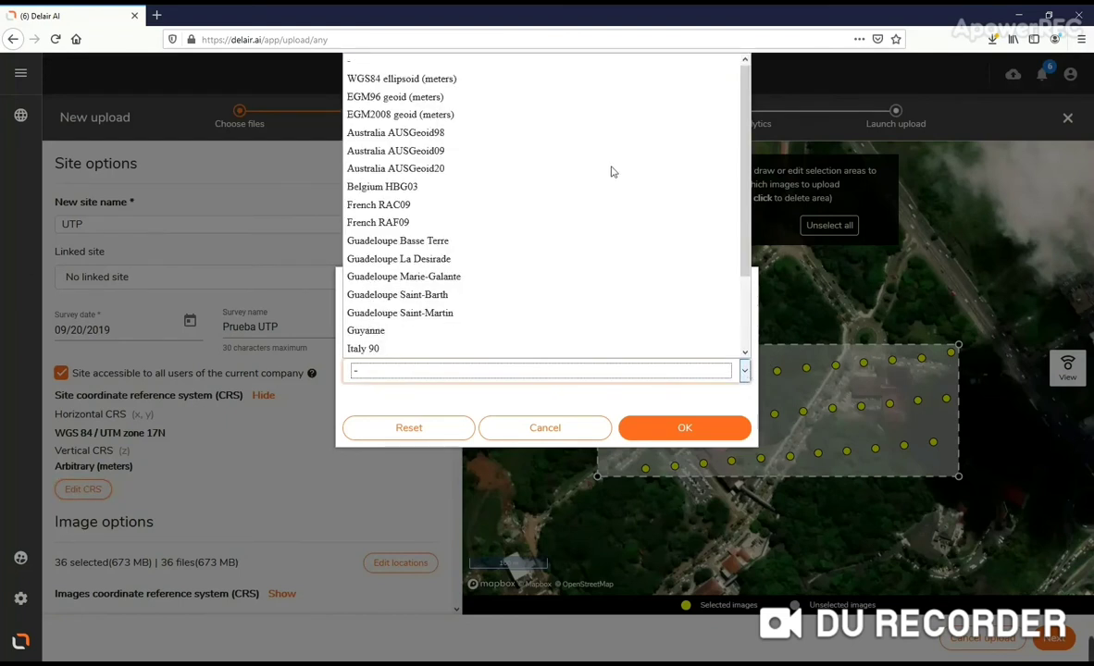
{"action": "left_click", "coordinate": [480, 80]}
{"action": "left_click", "coordinate": [656, 428]}
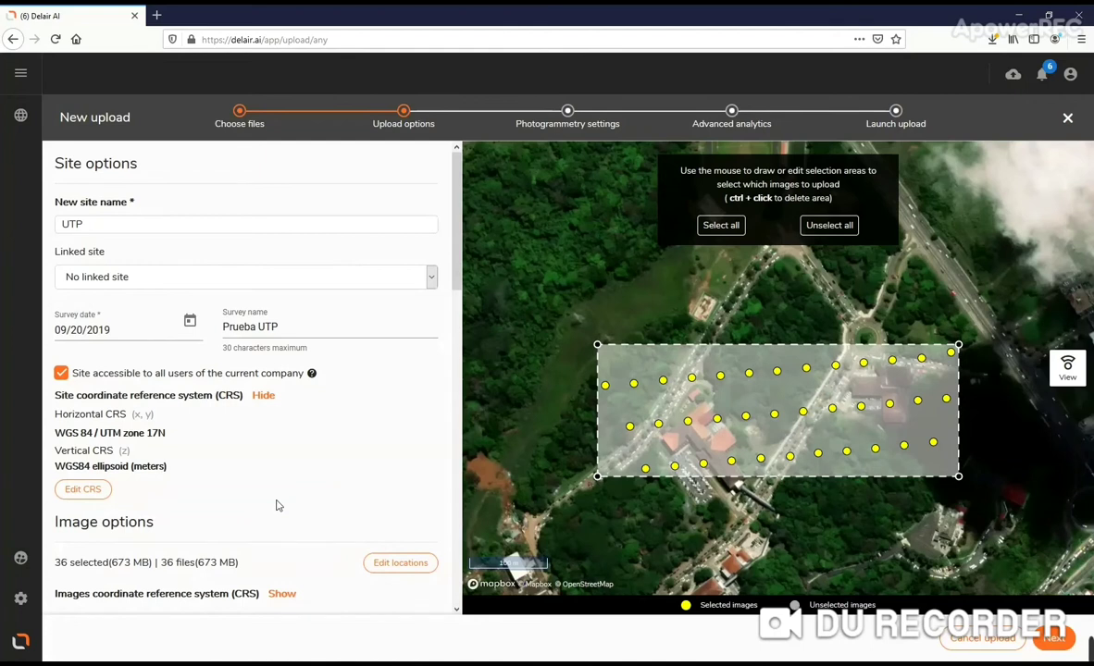
Step: Edit the image locations and load UTP Flight 01 geotags.csv from Desktop > UTP > WingtraPilotProjects > UTP Flight 01 > OUTPUT as the metadata file
{"action": "scroll", "coordinate": [278, 504], "scroll_direction": "down", "scroll_amount": 4}
{"action": "left_click", "coordinate": [403, 398]}
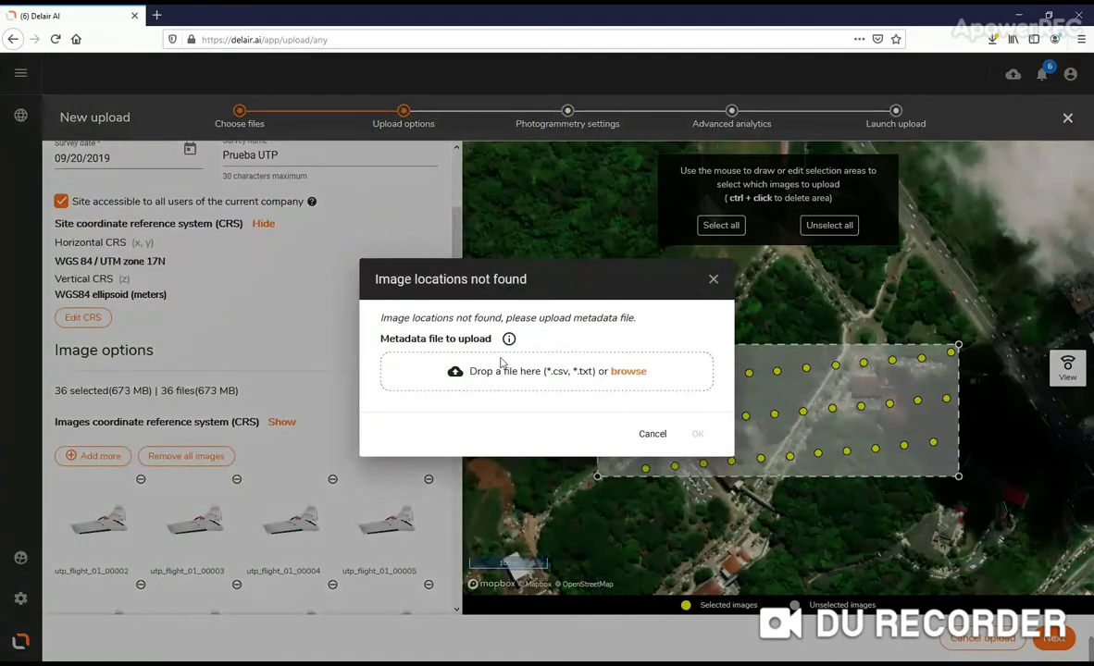
{"action": "left_click", "coordinate": [625, 374]}
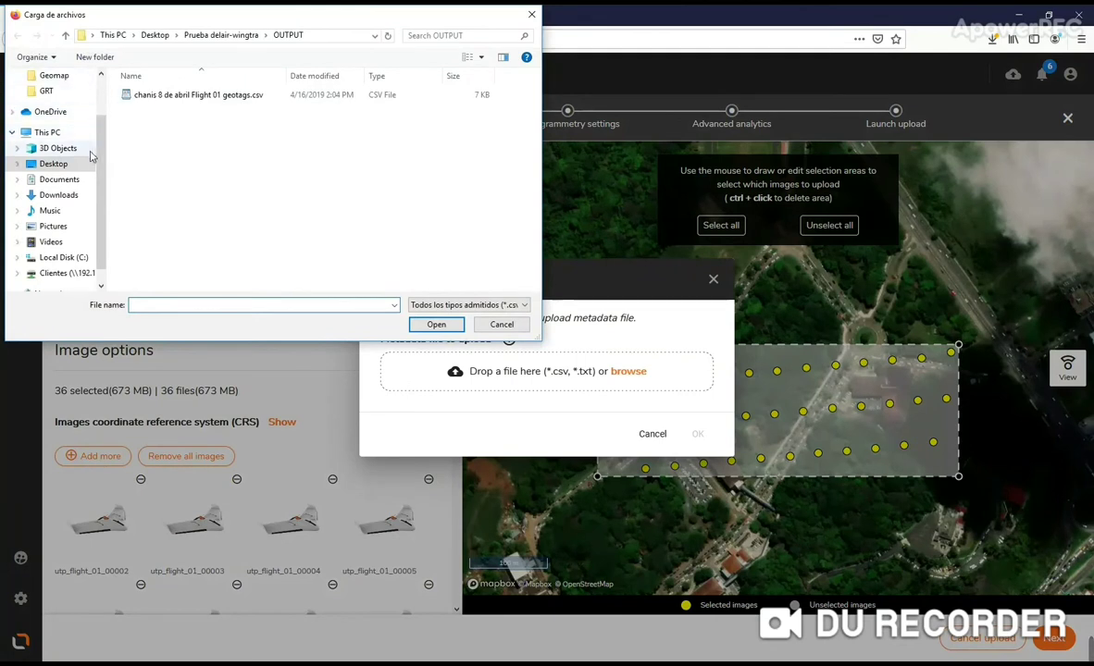
{"action": "scroll", "coordinate": [81, 110], "scroll_direction": "up", "scroll_amount": 2}
{"action": "left_click", "coordinate": [52, 117]}
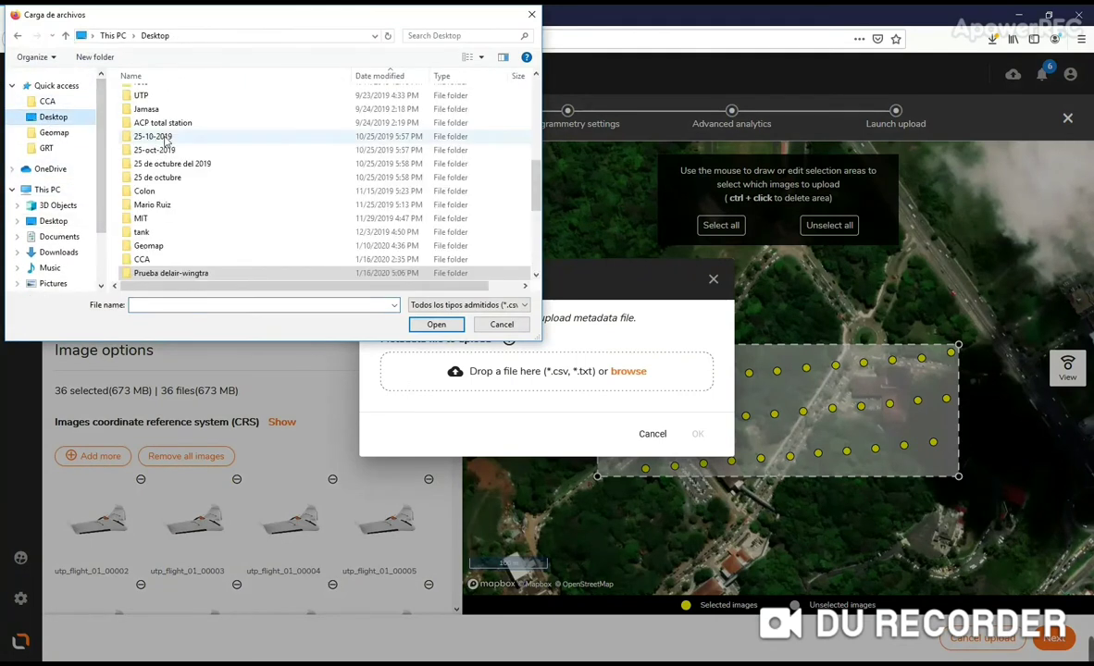
{"action": "double_click", "coordinate": [144, 98]}
{"action": "double_click", "coordinate": [157, 110]}
{"action": "double_click", "coordinate": [160, 109]}
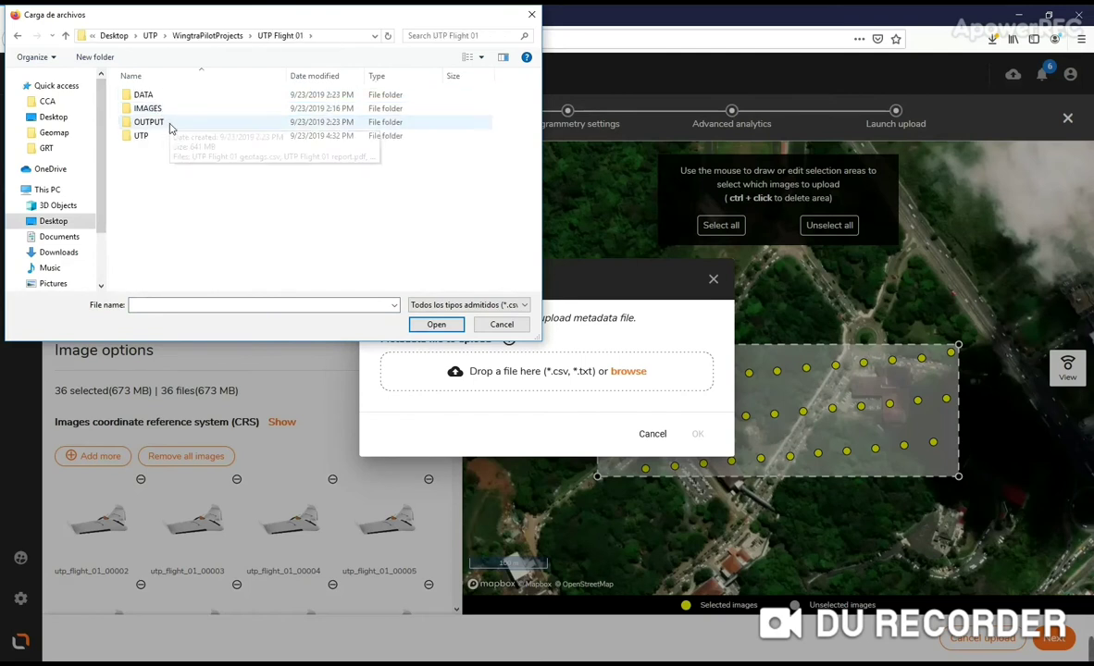
{"action": "double_click", "coordinate": [161, 123]}
{"action": "left_click", "coordinate": [161, 129]}
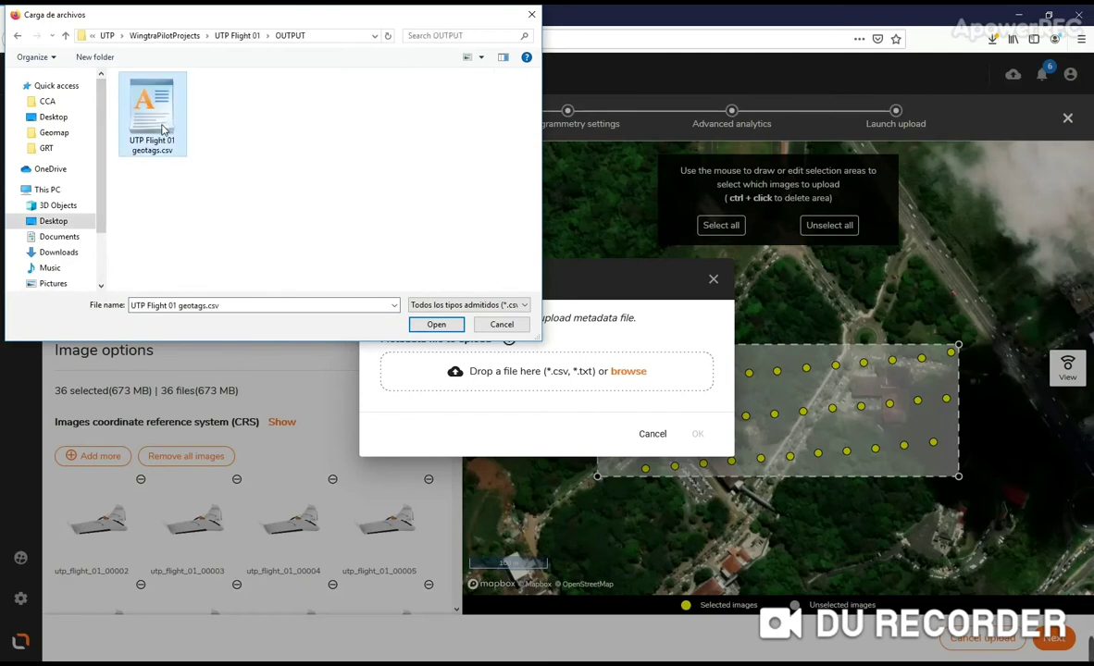
{"action": "left_click", "coordinate": [436, 324]}
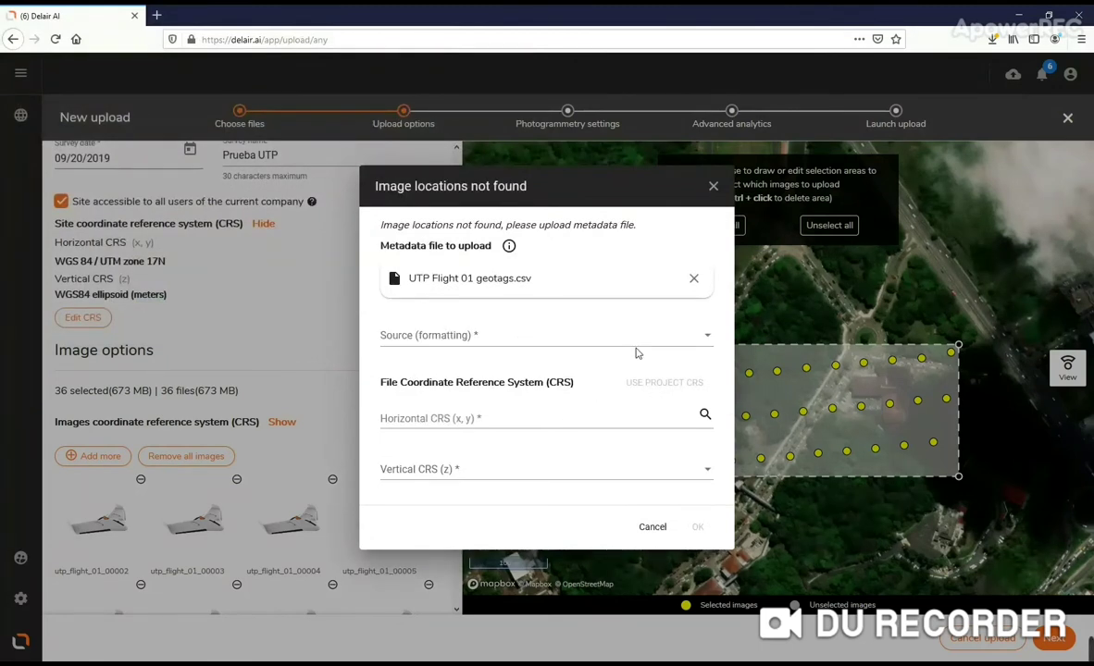
Step: Set the metadata file's source formatting to WingtraOne PPK, apply the image locations and review the upload options
{"action": "left_click", "coordinate": [703, 340]}
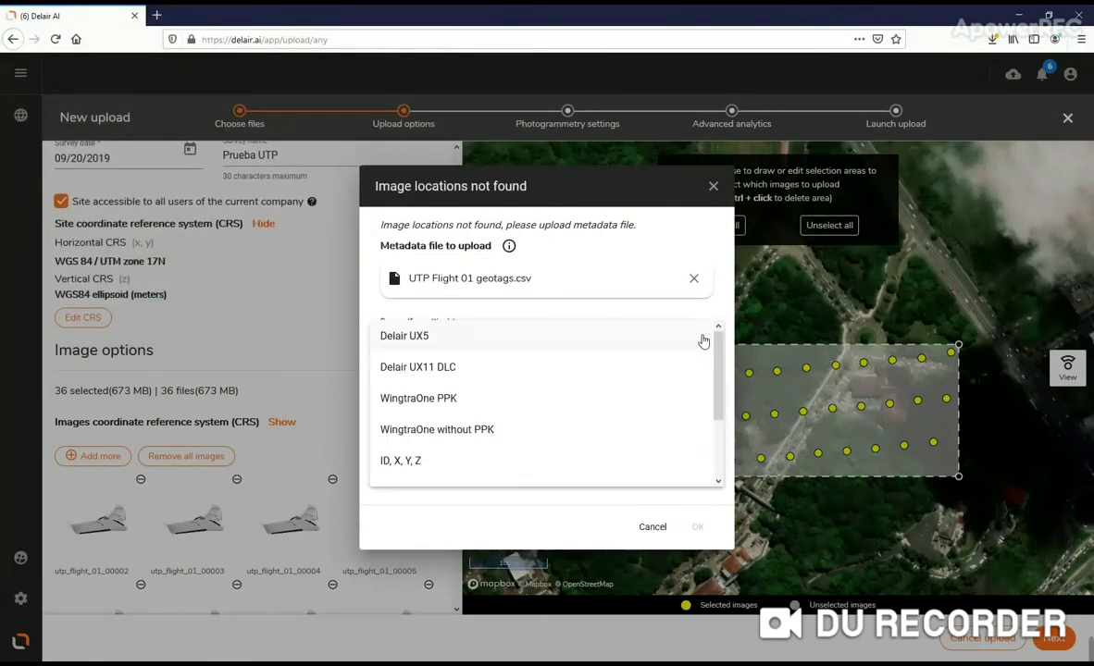
{"action": "left_click", "coordinate": [448, 400]}
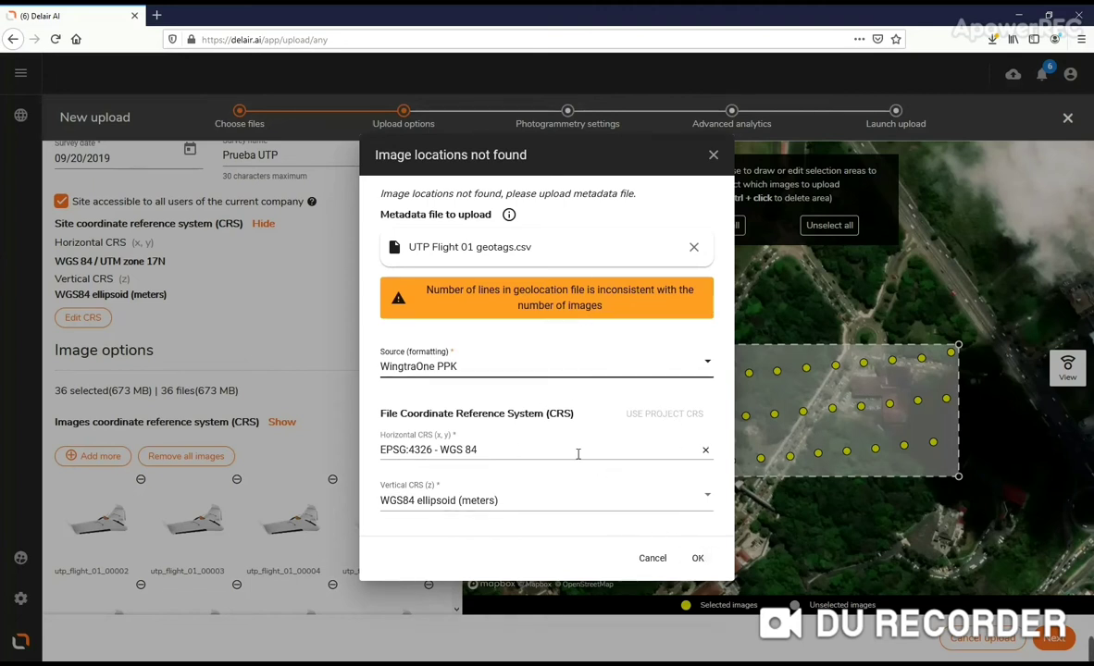
{"action": "left_click", "coordinate": [693, 557]}
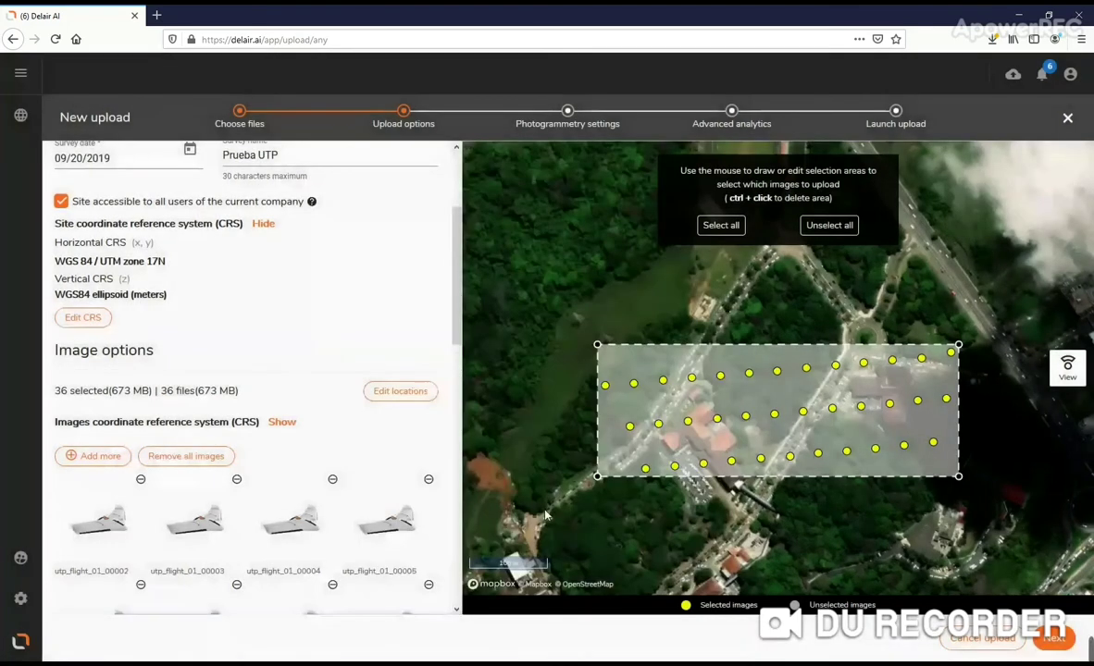
{"action": "scroll", "coordinate": [340, 472], "scroll_direction": "down", "scroll_amount": 5}
{"action": "scroll", "coordinate": [340, 472], "scroll_direction": "up", "scroll_amount": 8}
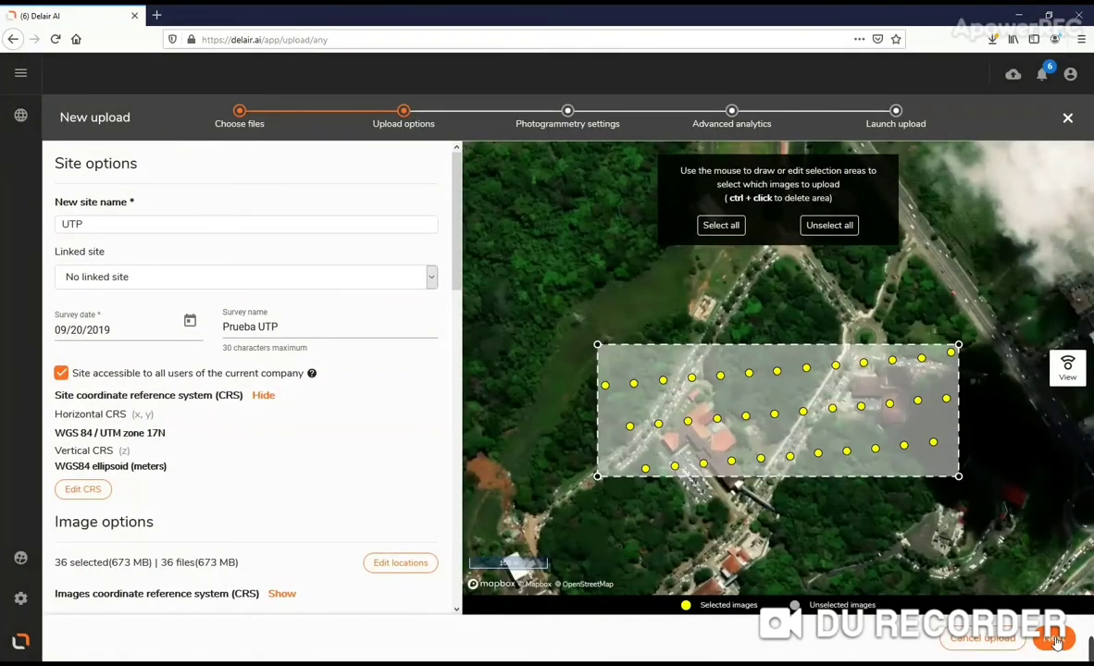
Step: Continue to the photogrammetry settings and open them for editing to review the execution, processing engine and settings choices
{"action": "left_click", "coordinate": [1055, 639]}
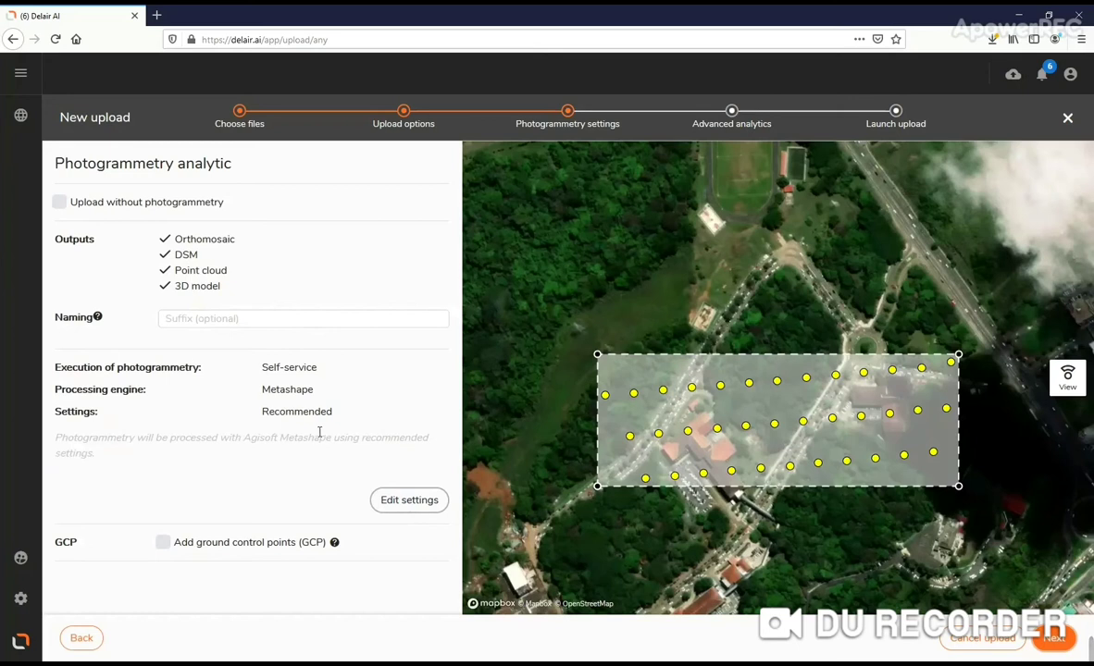
{"action": "left_click", "coordinate": [397, 500]}
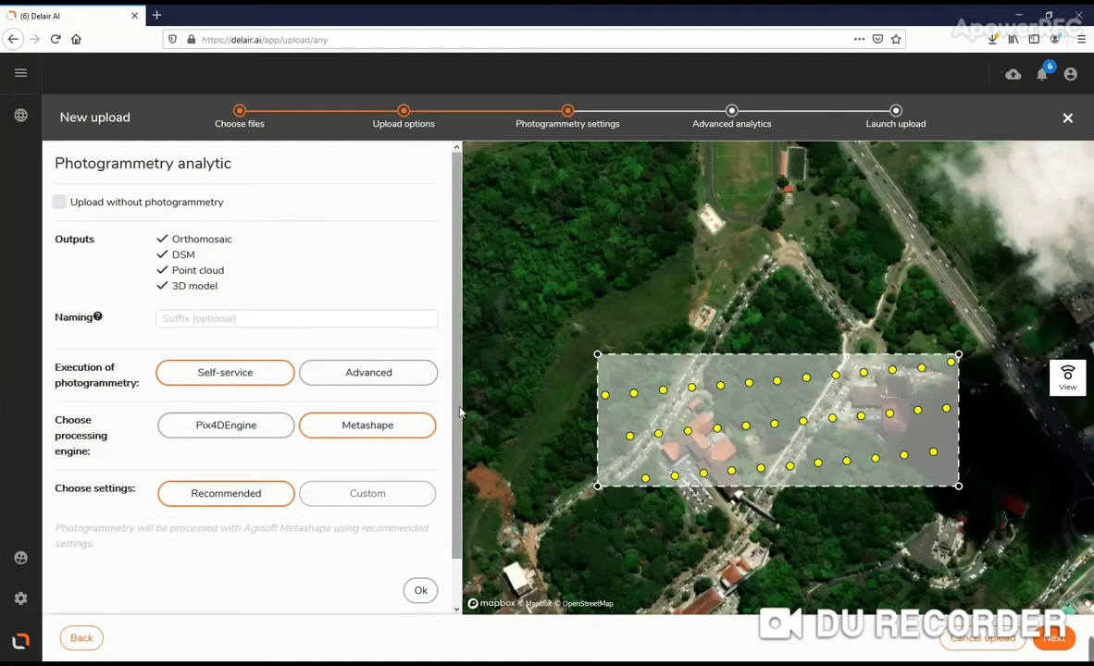
{"action": "scroll", "coordinate": [453, 416], "scroll_direction": "down", "scroll_amount": 1}
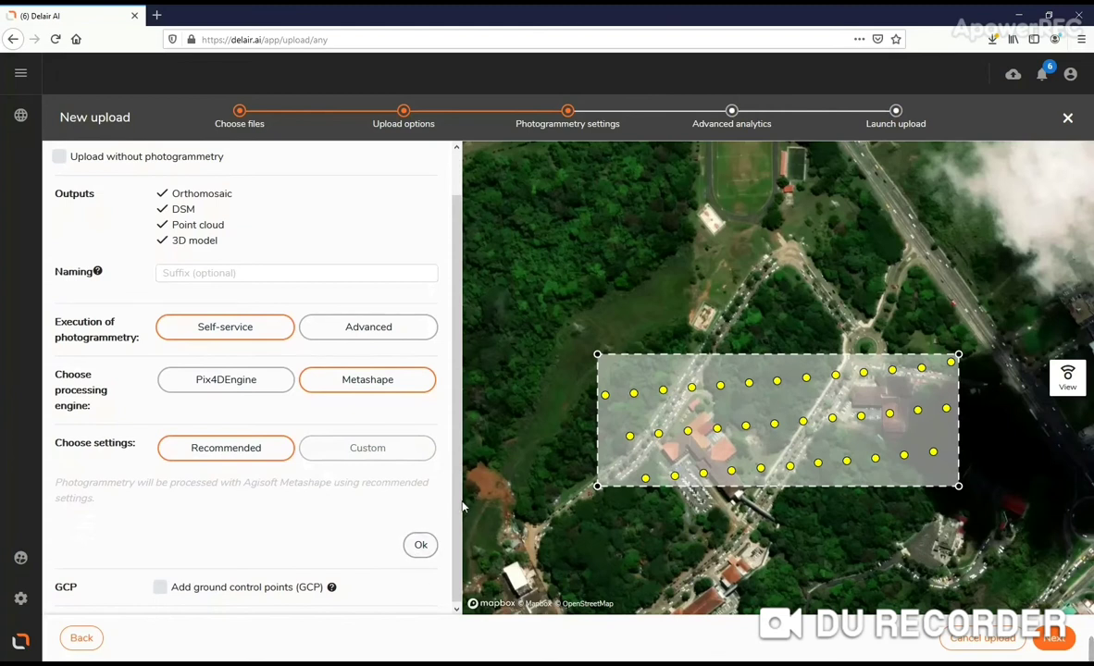
{"action": "left_click_drag", "start_coordinate": [456, 505], "coordinate": [457, 555]}
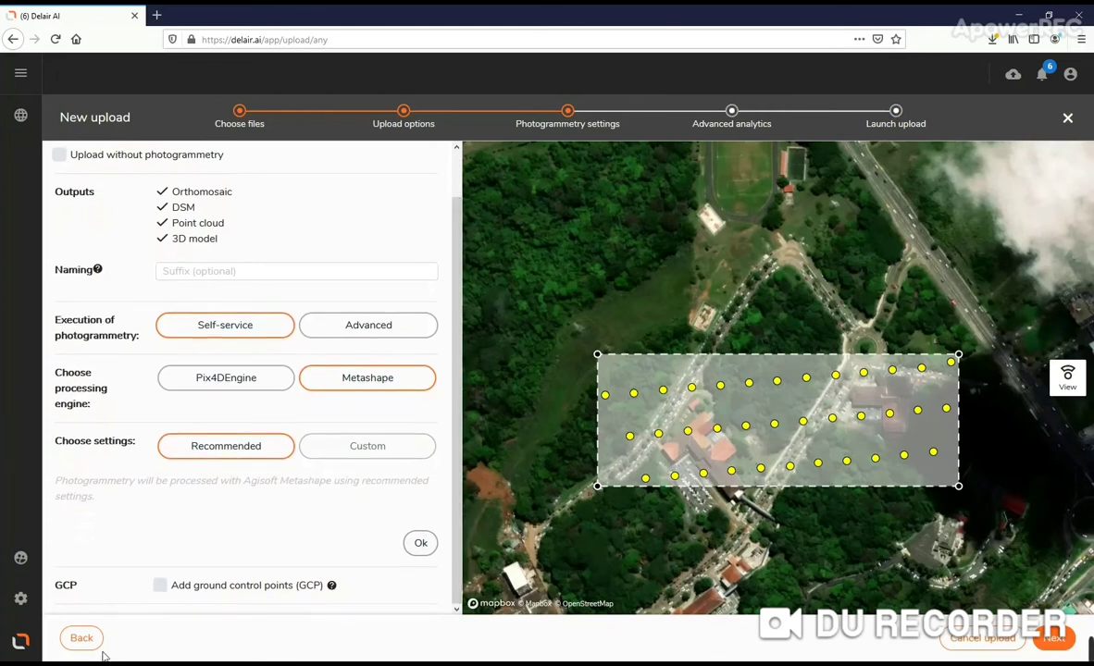
Step: Enable ground control points, review the GCP file and CRS options, and turn ground control points off again
{"action": "left_click", "coordinate": [228, 592]}
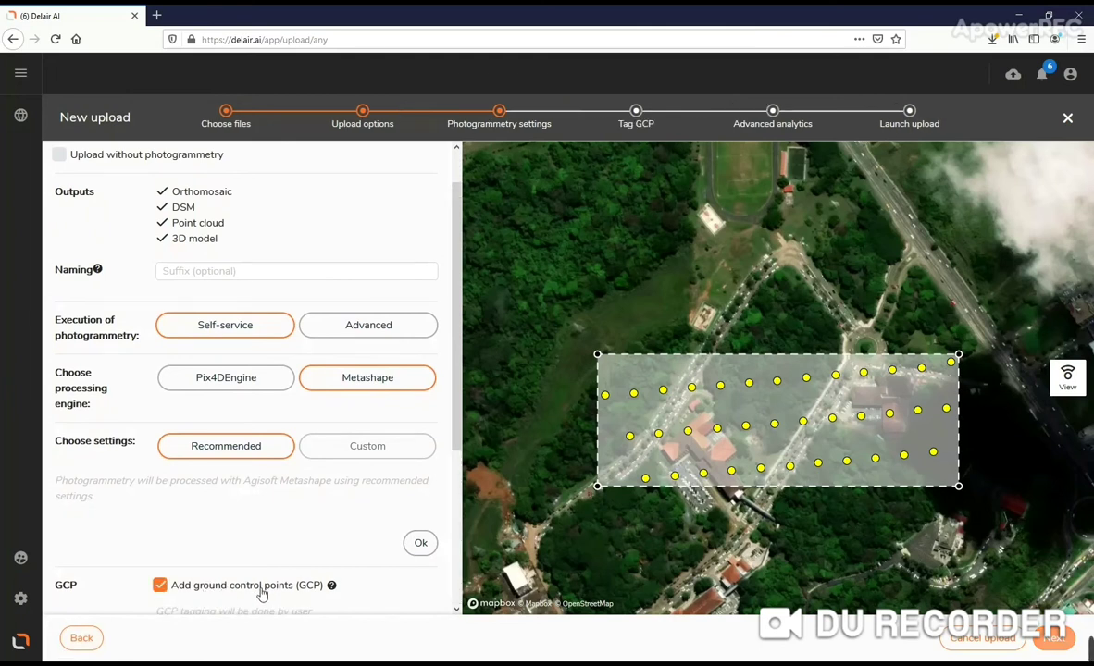
{"action": "scroll", "coordinate": [250, 592], "scroll_direction": "down", "scroll_amount": 3}
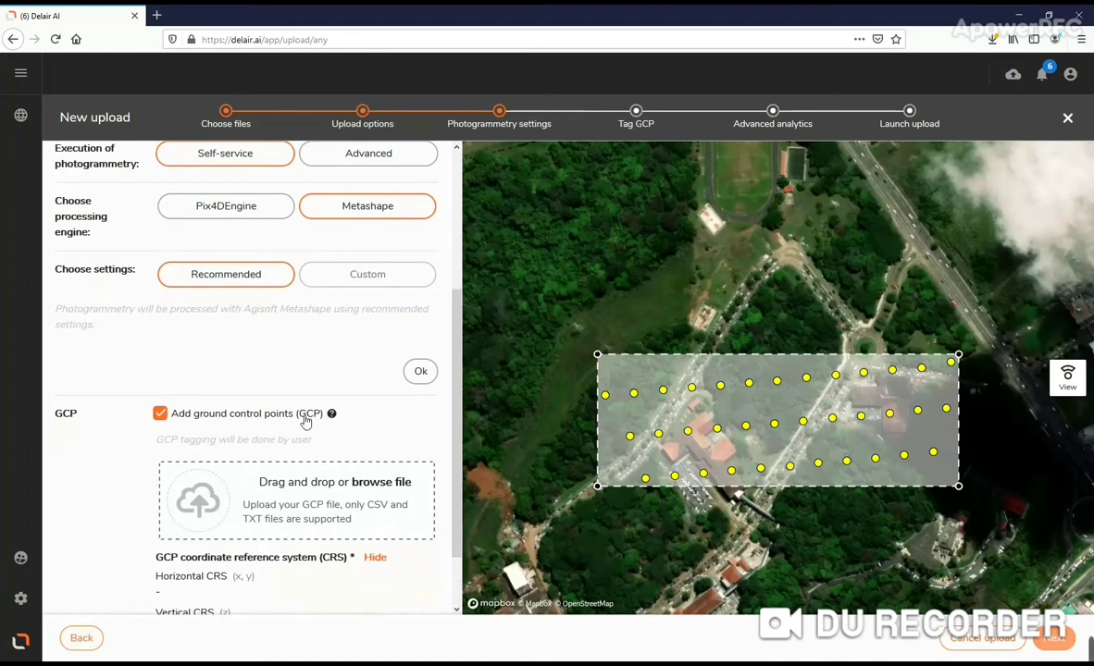
{"action": "scroll", "coordinate": [309, 535], "scroll_direction": "down", "scroll_amount": 1}
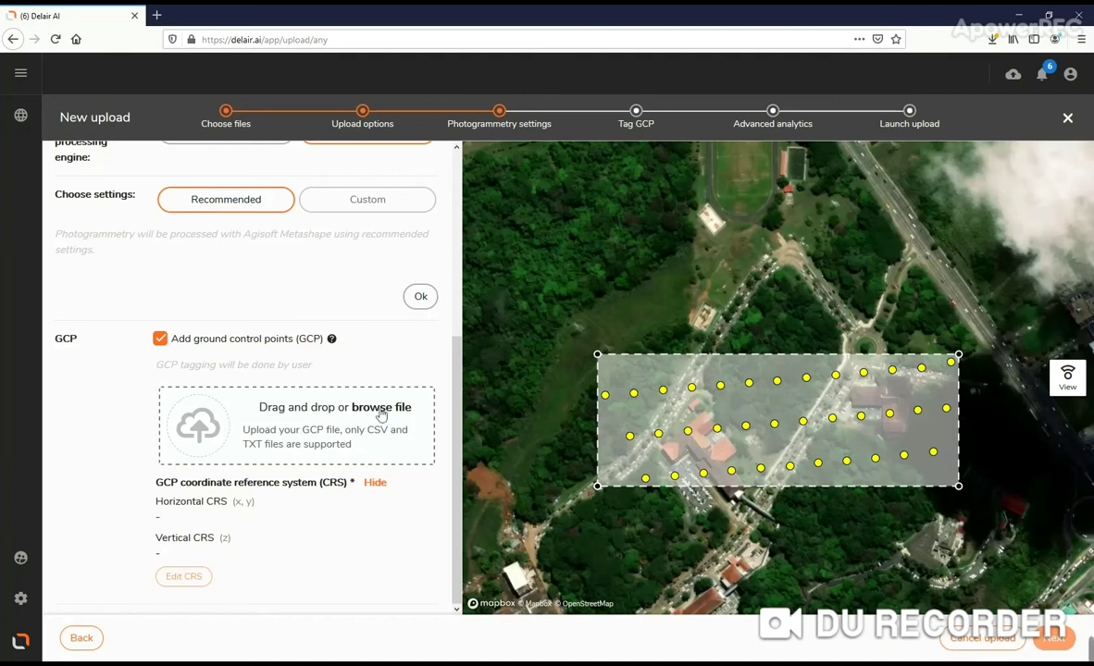
{"action": "left_click", "coordinate": [166, 341]}
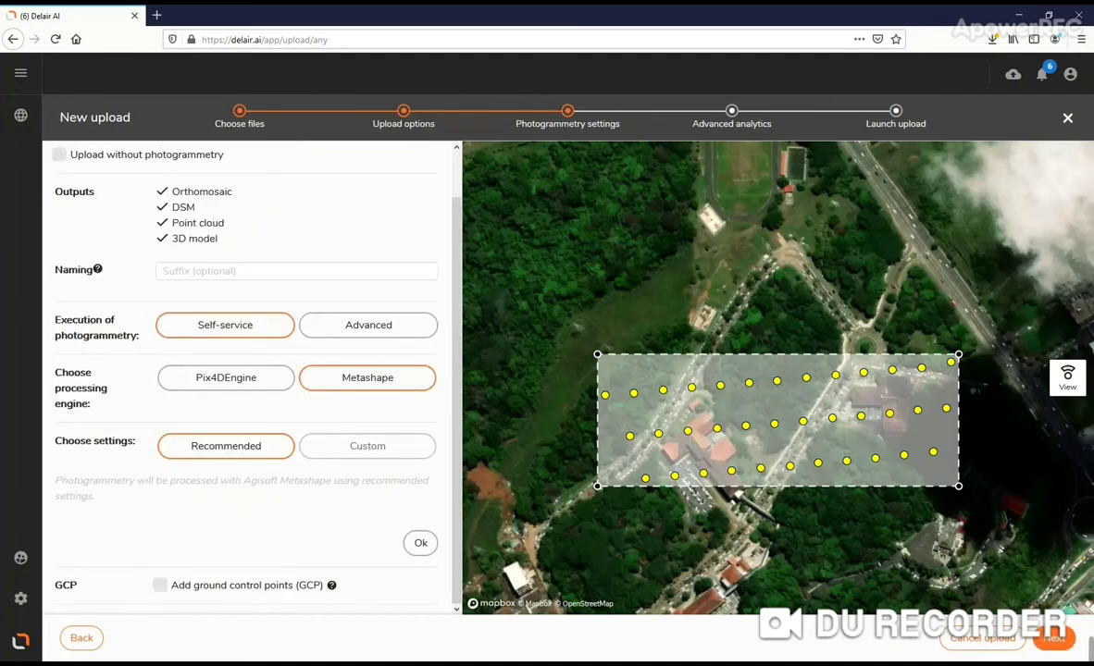
Step: Continue past the photogrammetry settings, launch the upload without any M&A analytics and finish the upload wizard
{"action": "left_click", "coordinate": [1052, 638]}
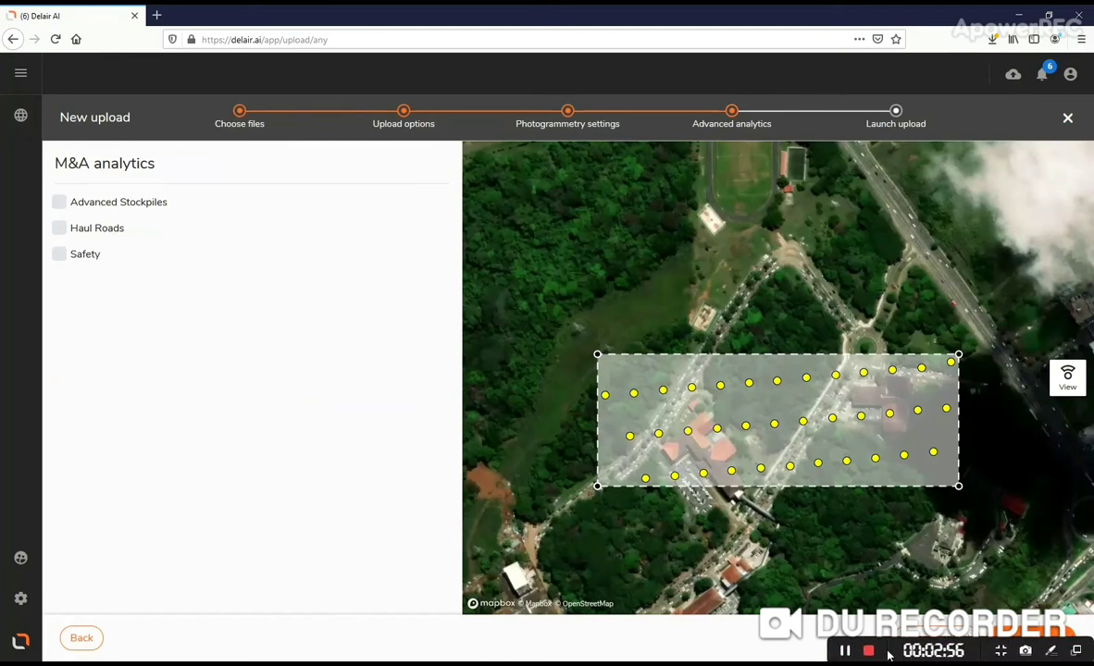
{"action": "left_click", "coordinate": [872, 653]}
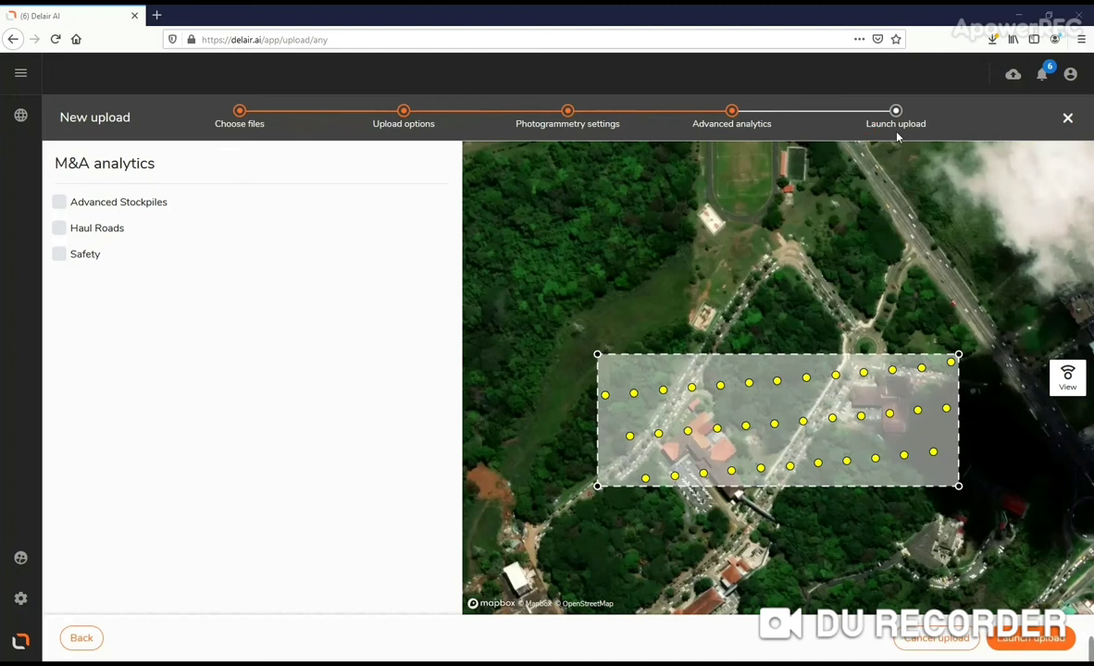
{"action": "left_click", "coordinate": [1027, 638]}
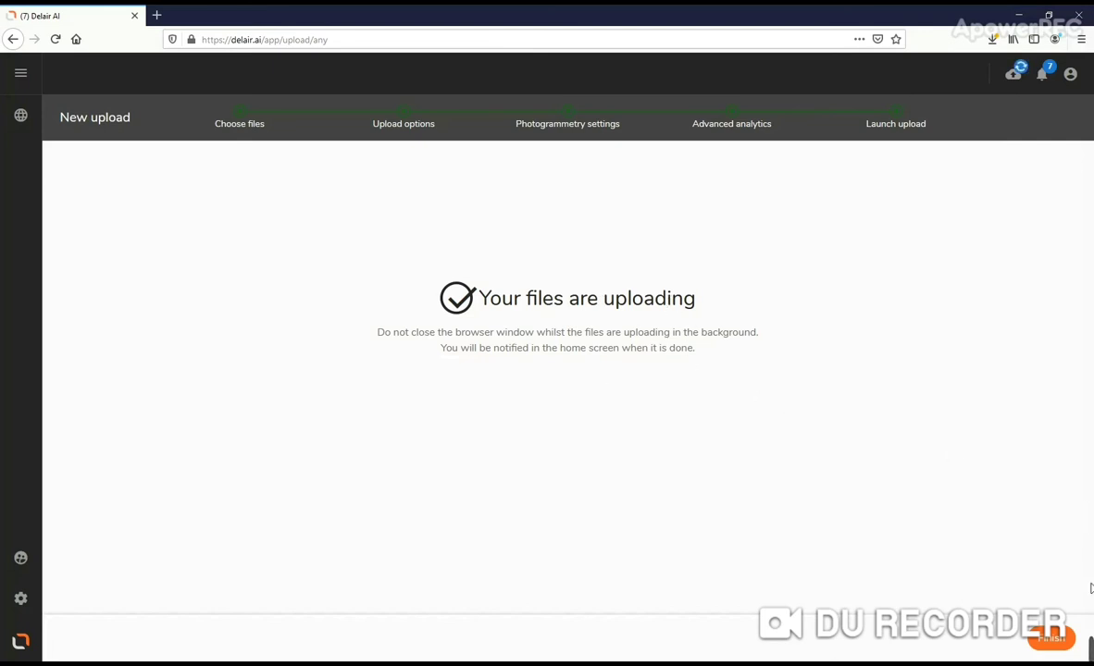
{"action": "left_click", "coordinate": [1050, 639]}
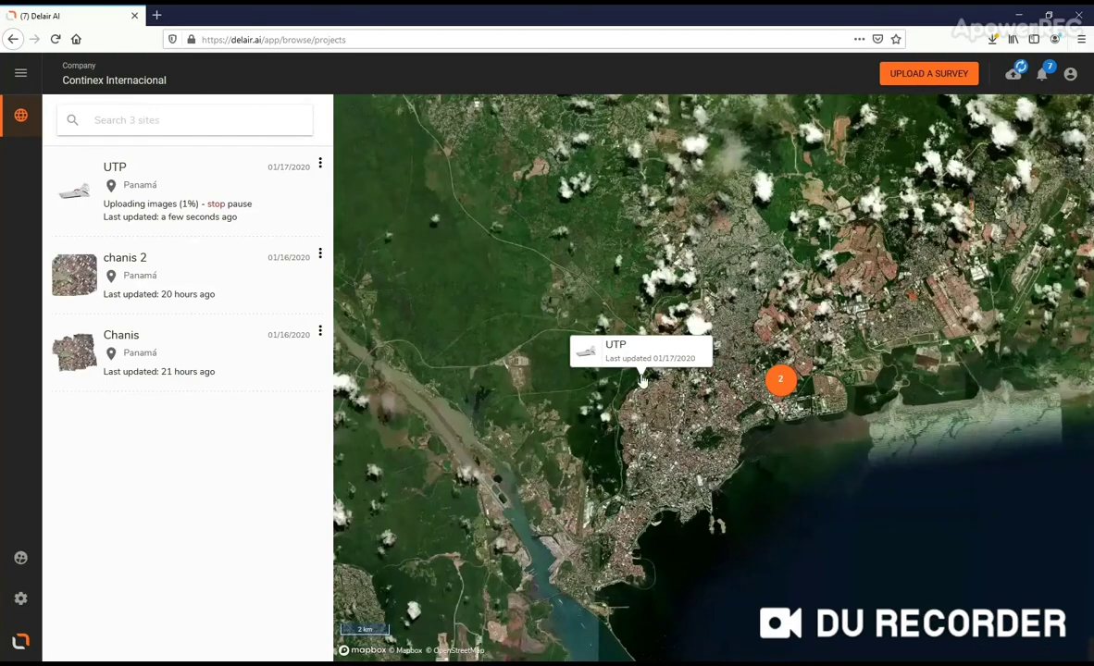
Step: Examine the UTP site's location on the map and open the uploads list to check the upload progress
{"action": "scroll", "coordinate": [638, 386], "scroll_direction": "up", "scroll_amount": 2}
{"action": "scroll", "coordinate": [654, 395], "scroll_direction": "up", "scroll_amount": 8}
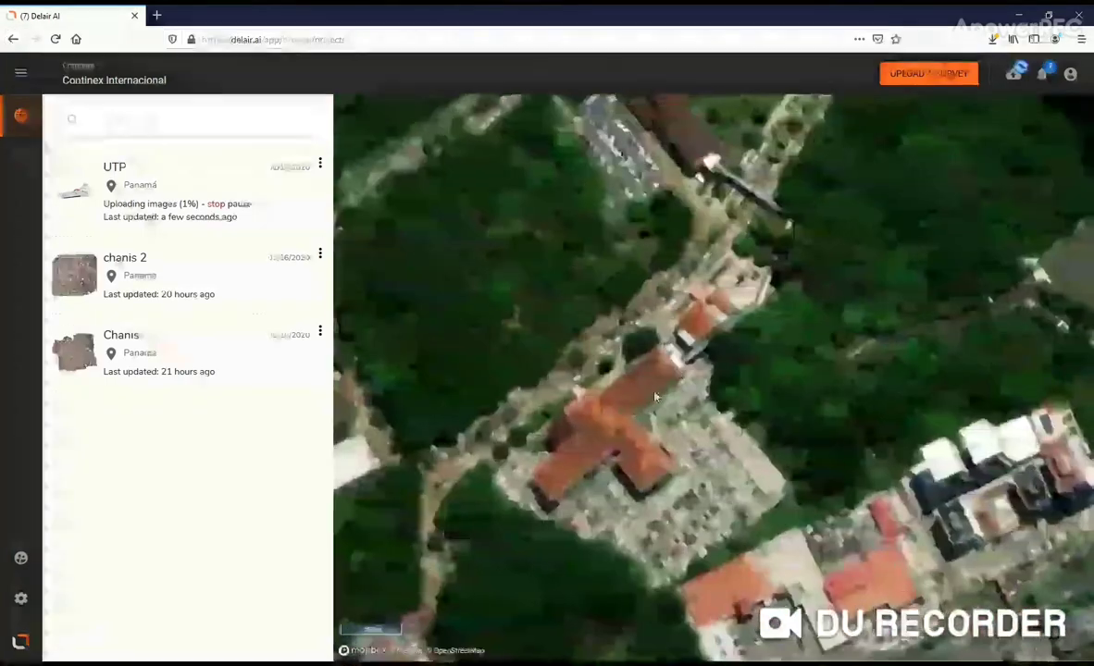
{"action": "left_click_drag", "start_coordinate": [698, 342], "coordinate": [653, 518]}
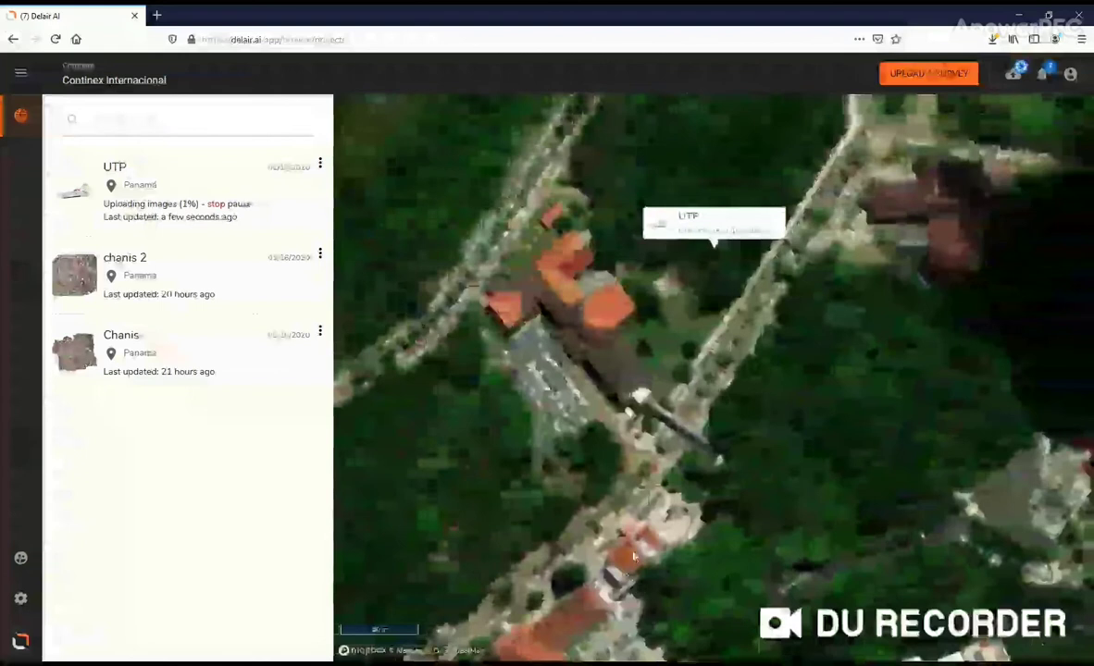
{"action": "left_click", "coordinate": [1015, 79]}
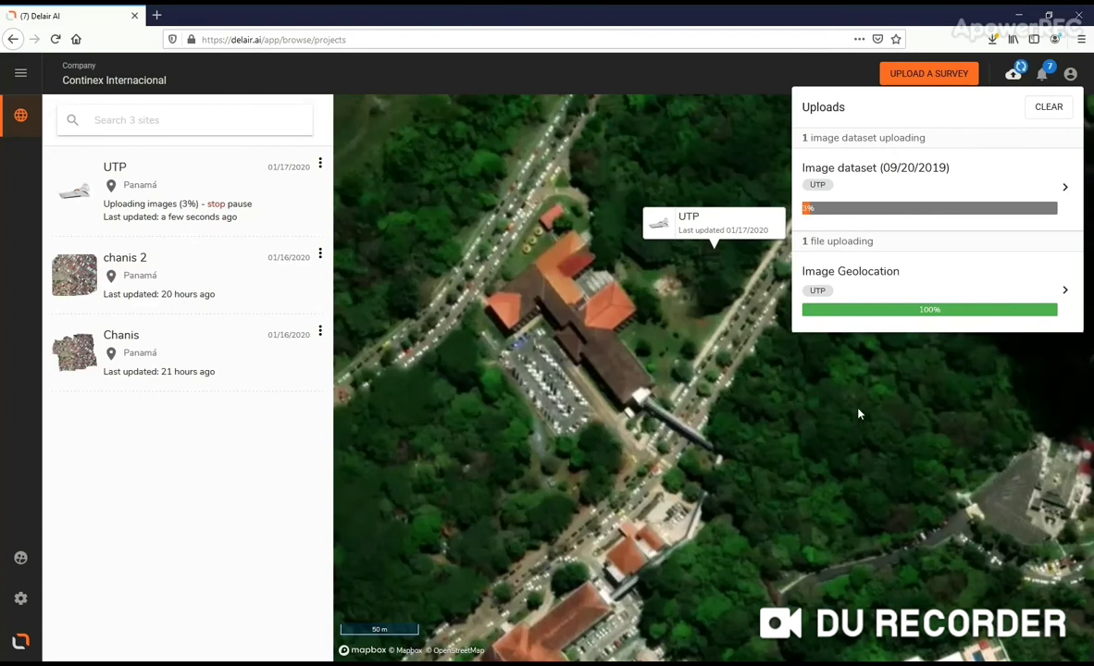
Step: Close the uploads list and examine the wider area around the UTP site on the map
{"action": "left_click", "coordinate": [748, 377]}
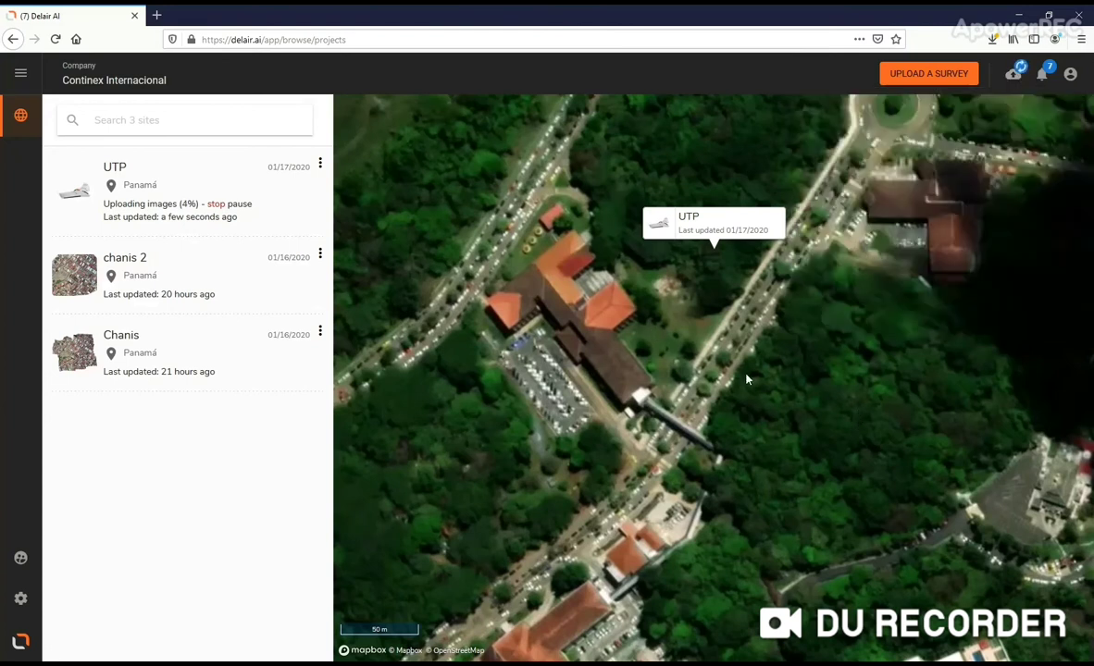
{"action": "scroll", "coordinate": [749, 377], "scroll_direction": "down", "scroll_amount": 8}
{"action": "right_click", "coordinate": [634, 459]}
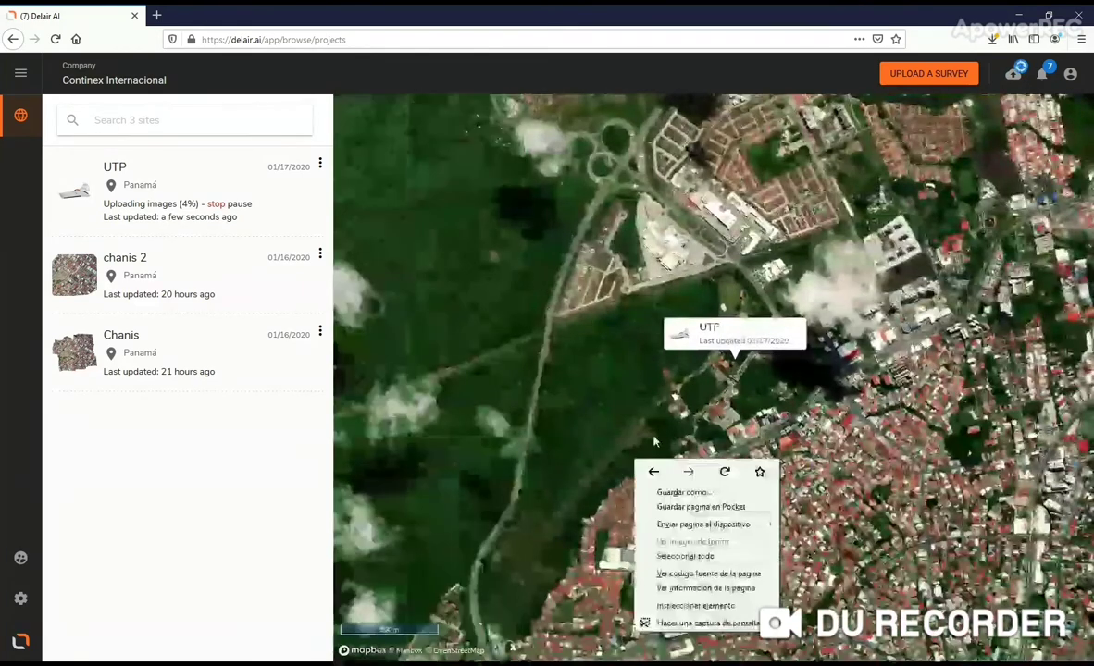
{"action": "mouse_move", "coordinate": [696, 386]}
{"action": "left_mouse_down"}
{"action": "mouse_move", "coordinate": [679, 434]}
{"action": "mouse_move", "coordinate": [585, 470]}
{"action": "left_mouse_up"}
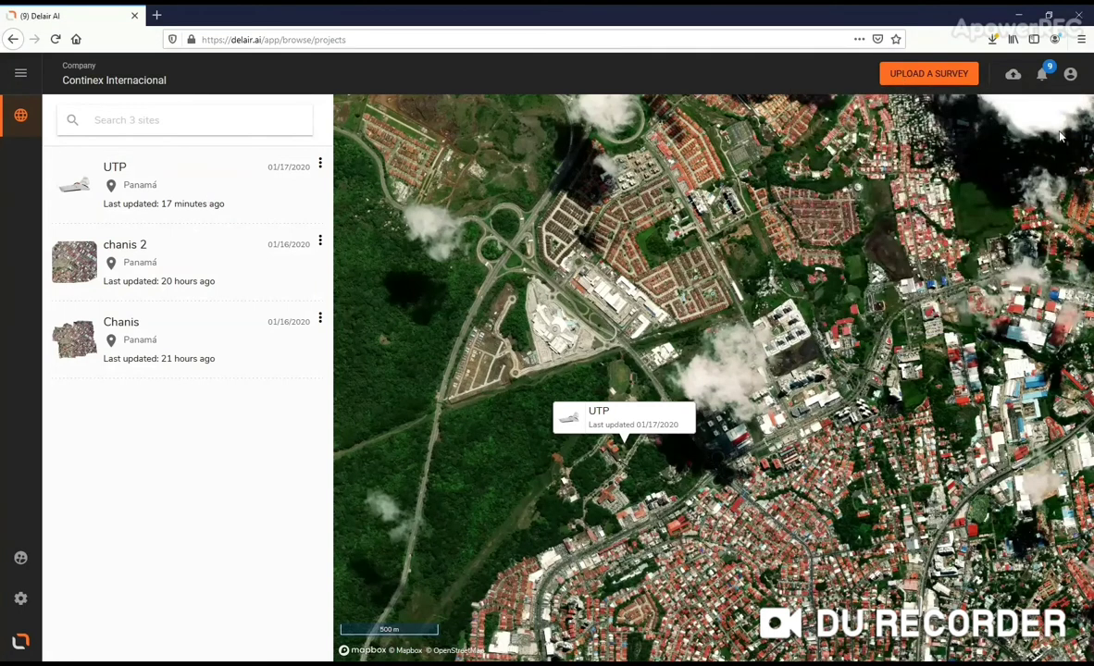
Step: Open the notifications and review the entries for the UTP dataset upload and files
{"action": "left_click", "coordinate": [1047, 76]}
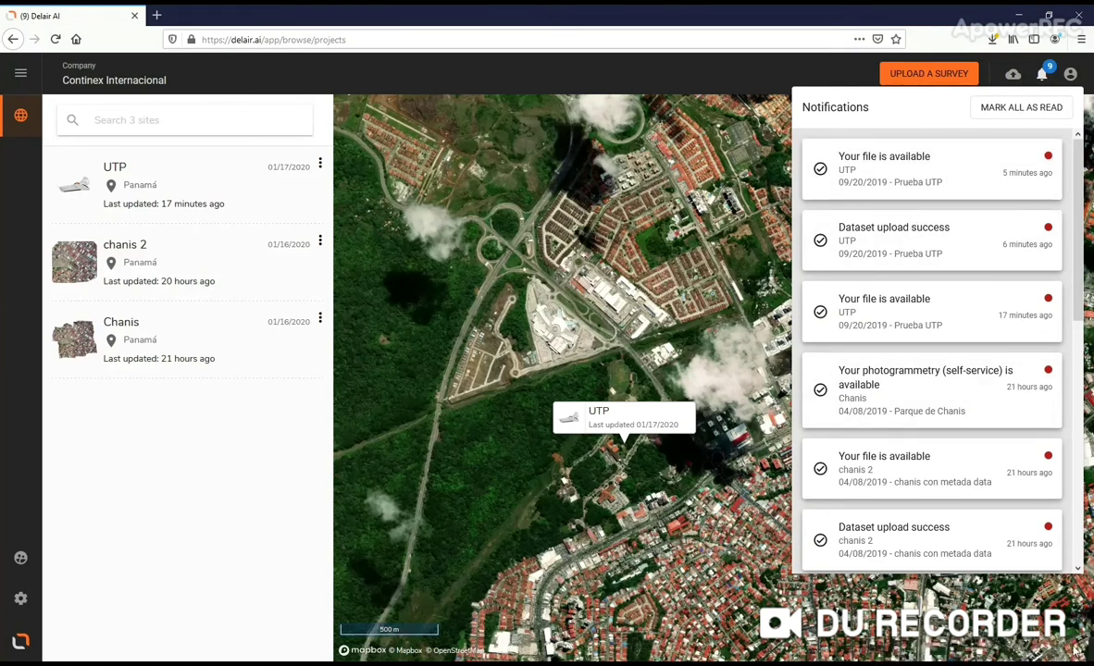
{"action": "left_click_drag", "start_coordinate": [1066, 651], "coordinate": [917, 652]}
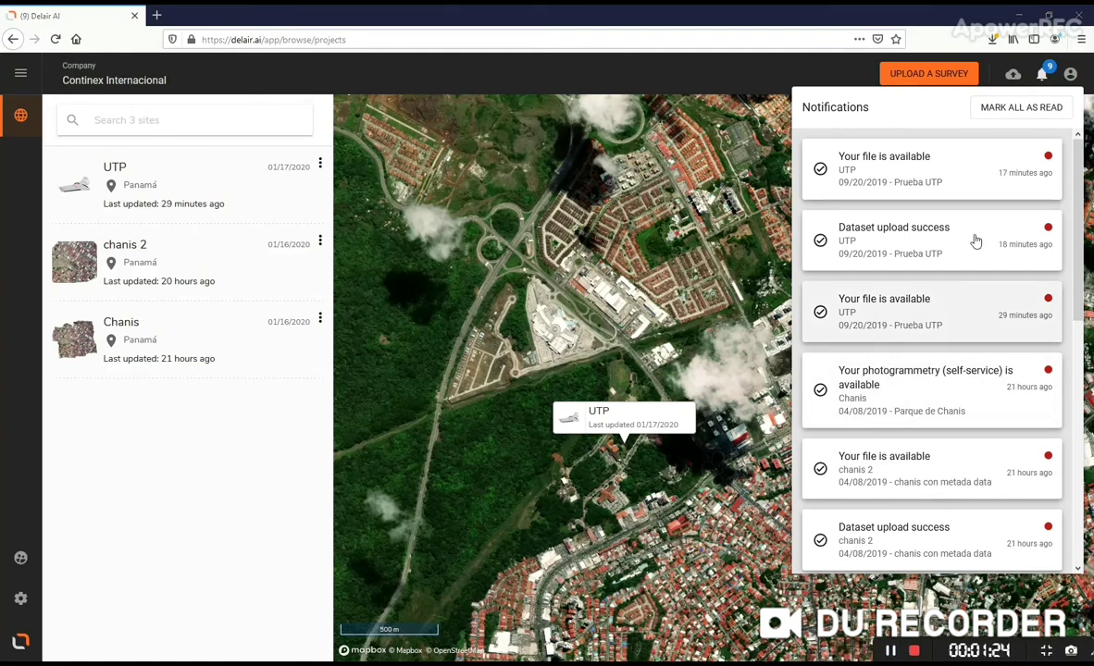
{"action": "scroll", "coordinate": [933, 345], "scroll_direction": "down", "scroll_amount": 3}
{"action": "scroll", "coordinate": [933, 346], "scroll_direction": "up", "scroll_amount": 3}
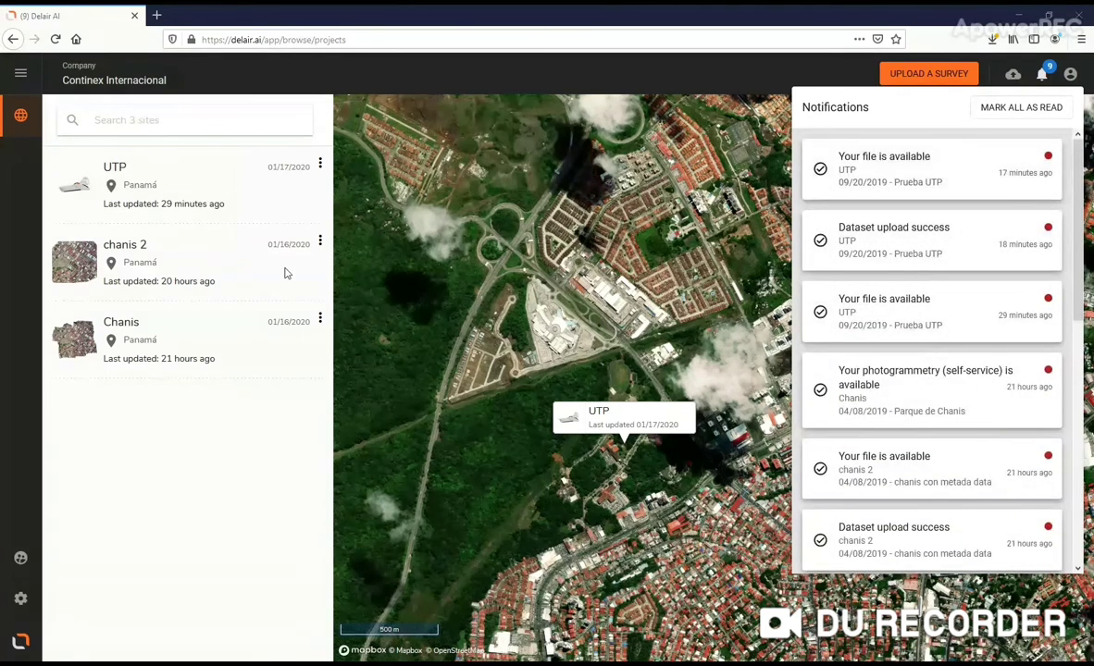
Step: Open the UTP site, show the analytics available for the Prueba UTP survey and inspect the image positions on the map
{"action": "left_click", "coordinate": [209, 188]}
{"action": "left_click", "coordinate": [211, 188]}
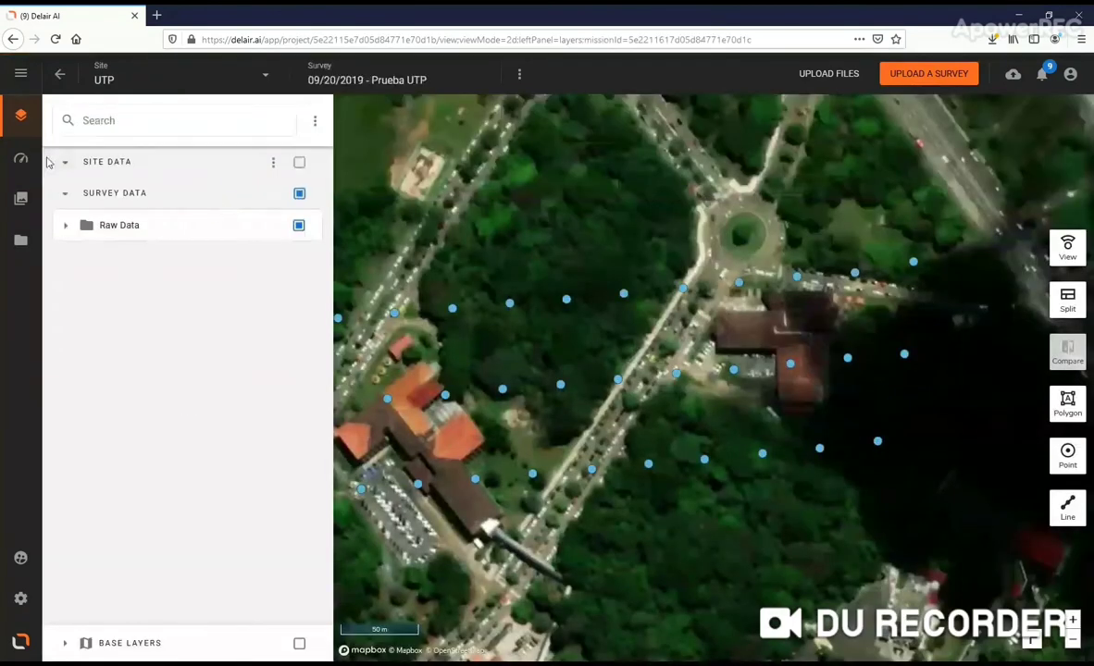
{"action": "left_click", "coordinate": [28, 162]}
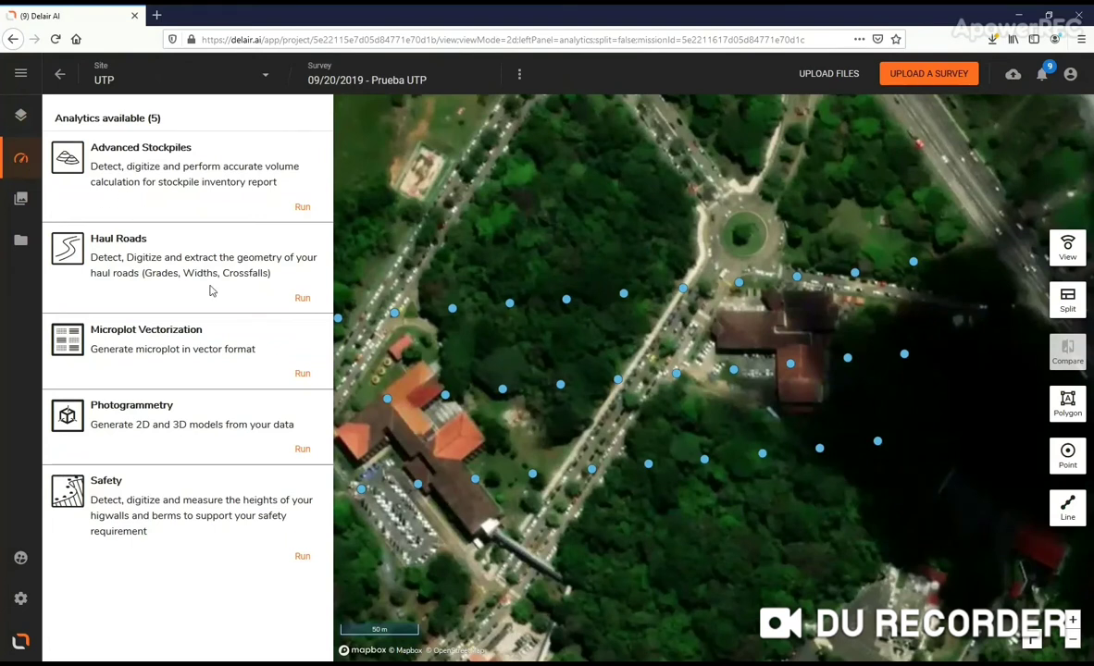
{"action": "scroll", "coordinate": [729, 423], "scroll_direction": "down", "scroll_amount": 5}
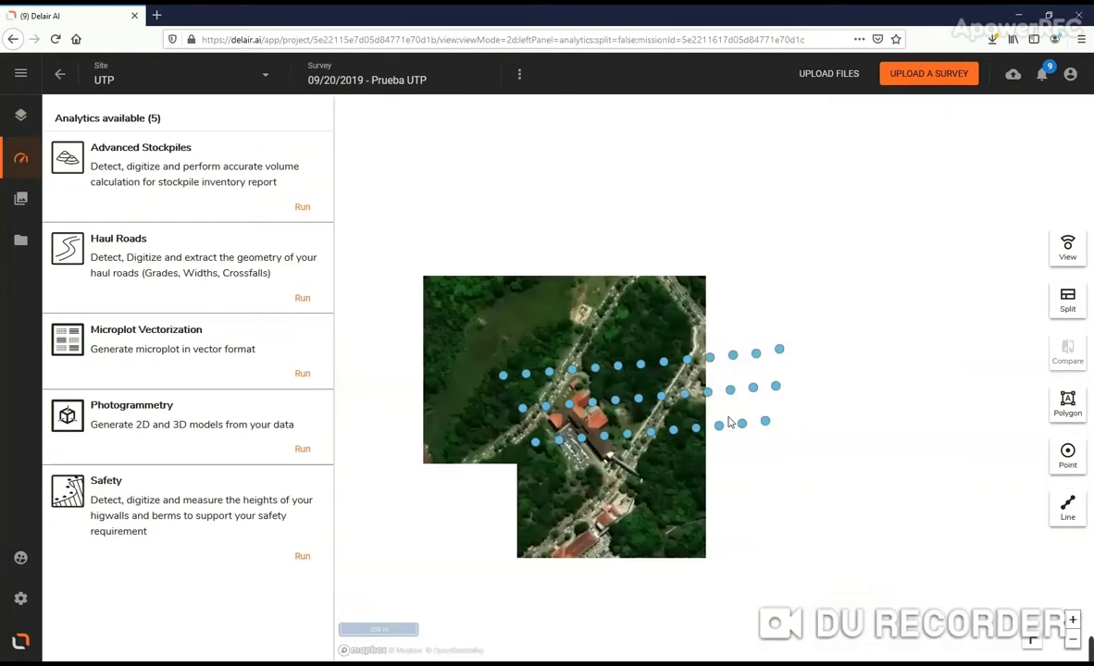
{"action": "scroll", "coordinate": [729, 423], "scroll_direction": "up", "scroll_amount": 5}
{"action": "scroll", "coordinate": [729, 423], "scroll_direction": "down", "scroll_amount": 2}
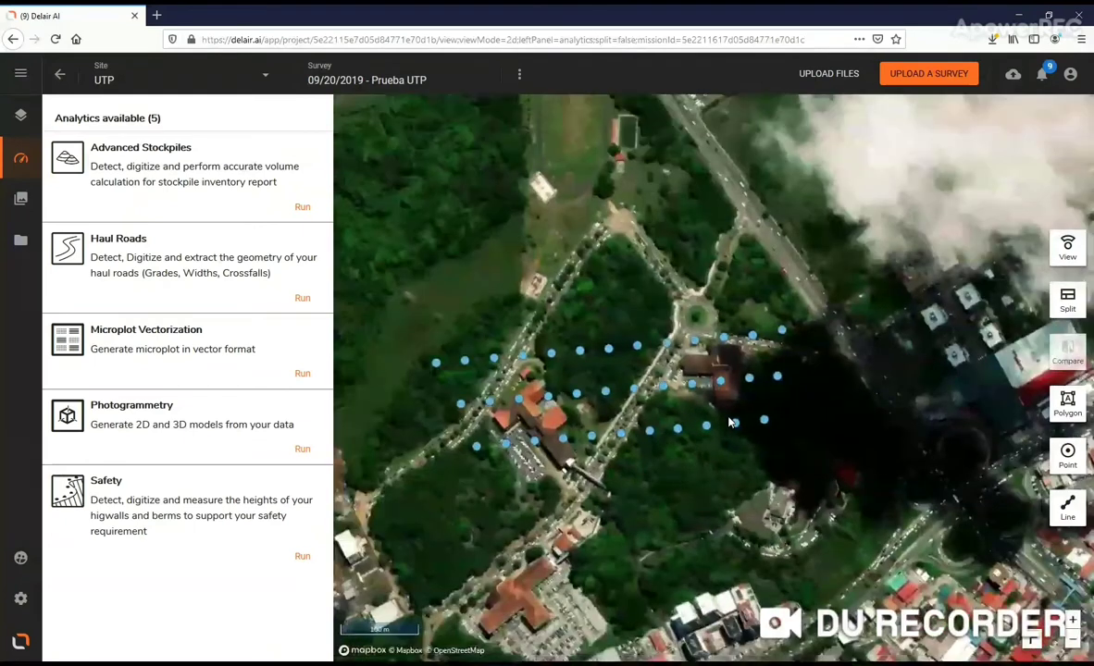
{"action": "mouse_move", "coordinate": [1054, 646]}
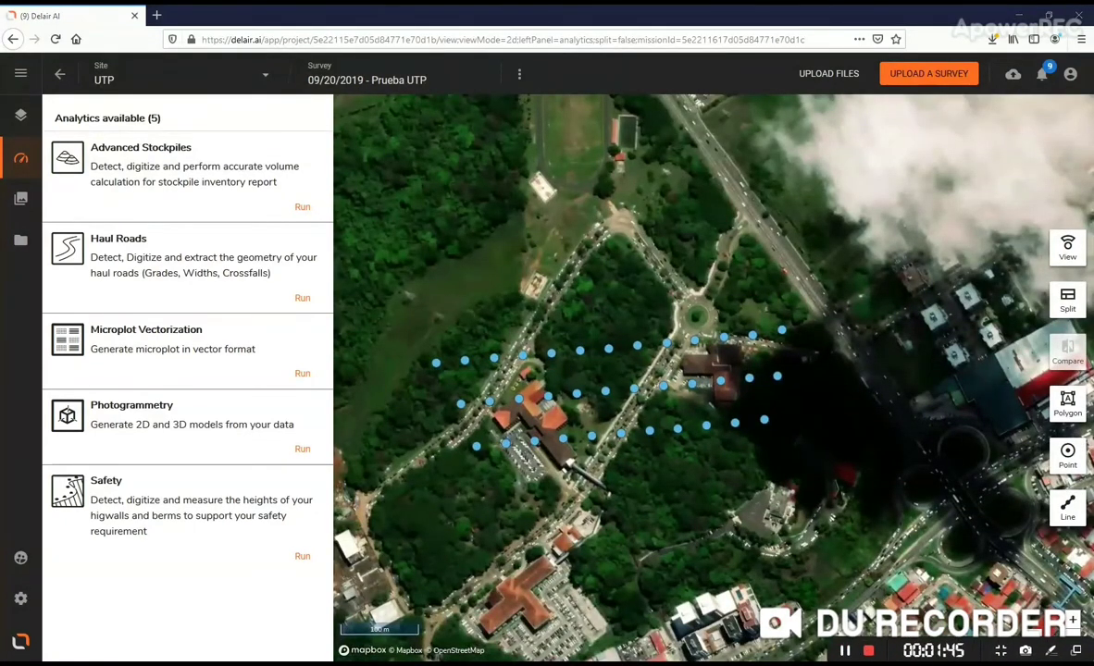
Step: Launch Photogrammetry for the Prueba UTP survey with self-service execution, the Metashape engine and recommended settings, and finish the wizard
{"action": "left_click", "coordinate": [303, 450]}
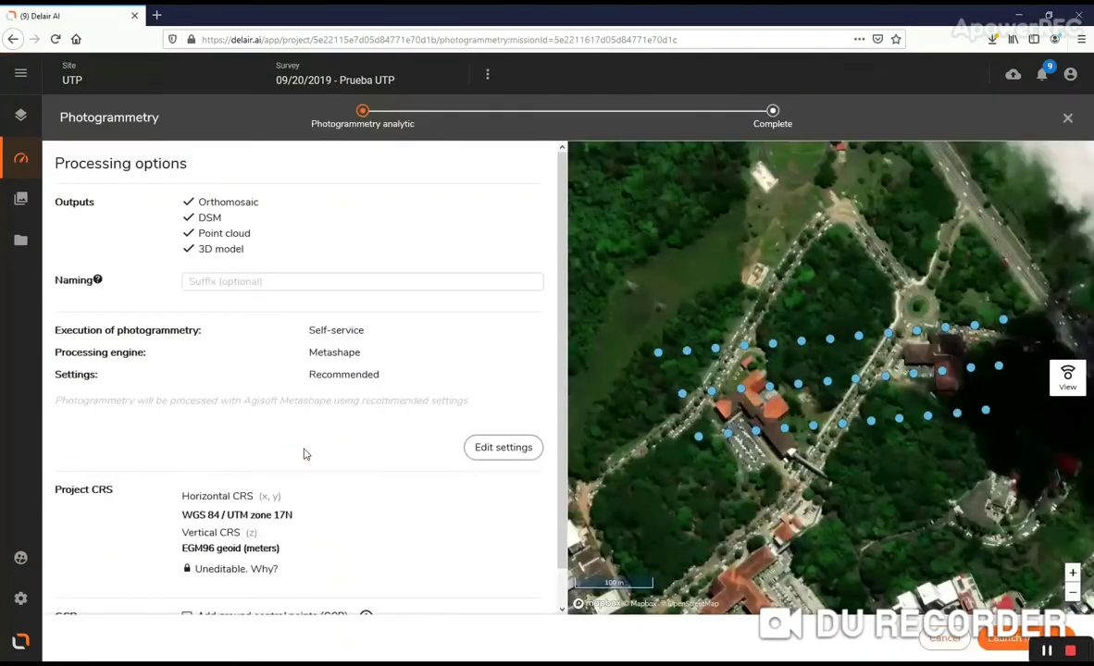
{"action": "left_click", "coordinate": [1013, 643]}
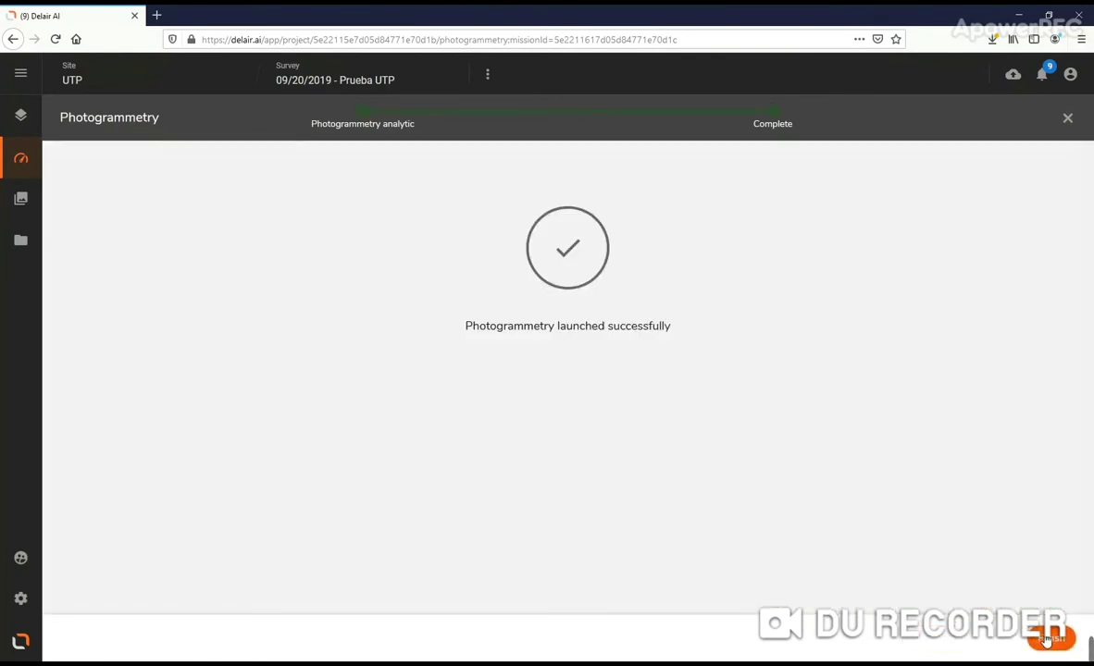
{"action": "left_click", "coordinate": [1049, 641]}
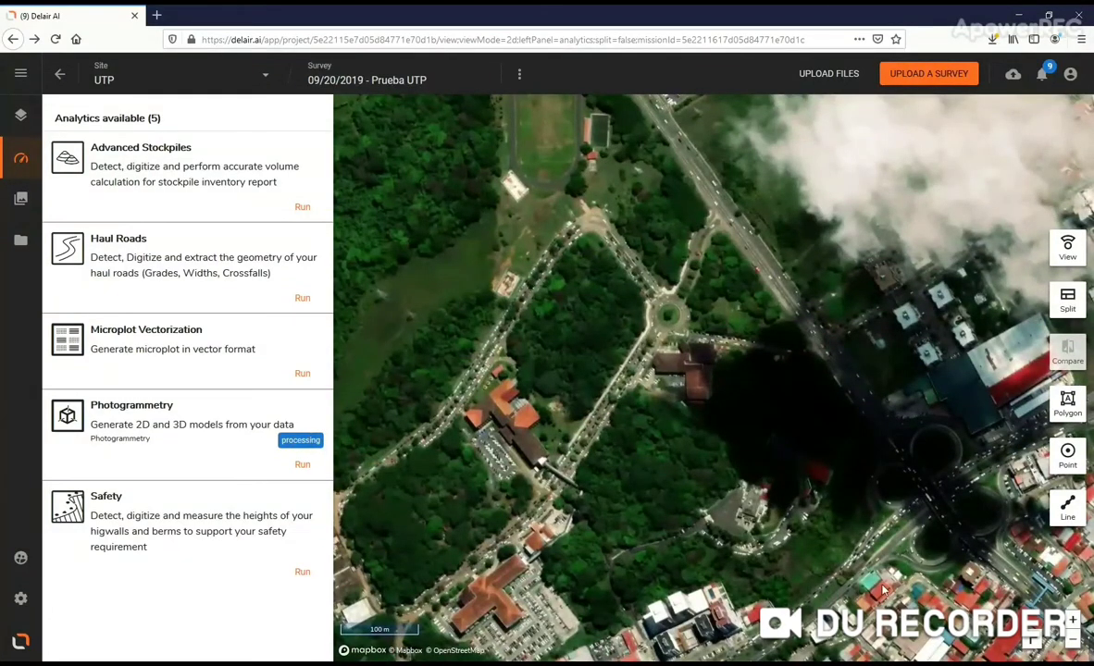
{"action": "mouse_move", "coordinate": [866, 650]}
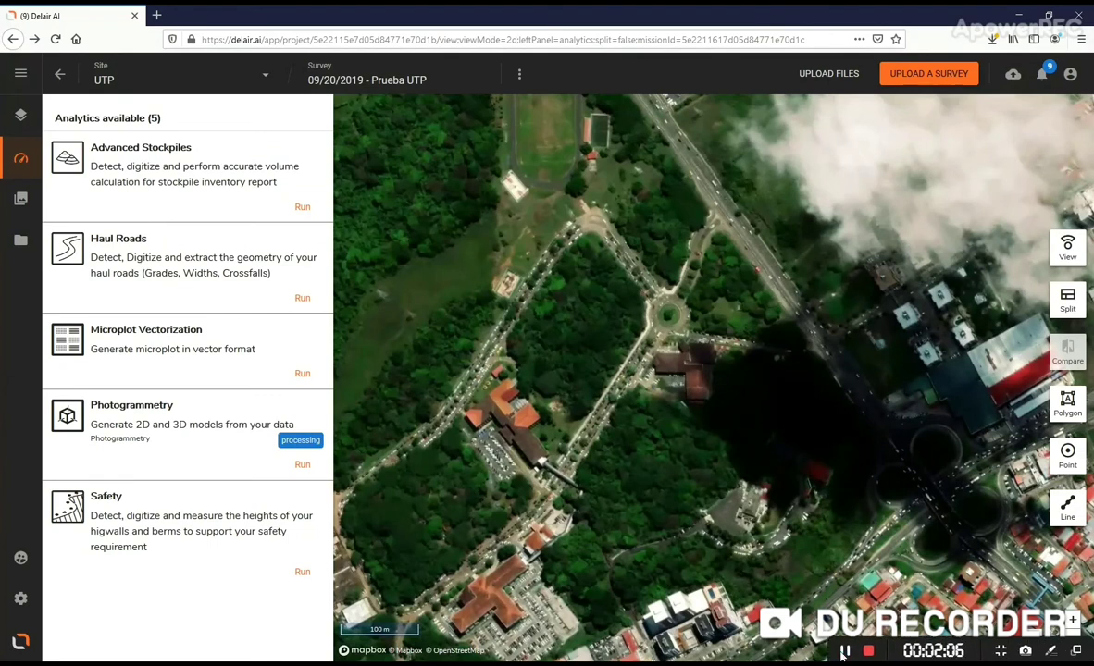
{"action": "left_click", "coordinate": [844, 651]}
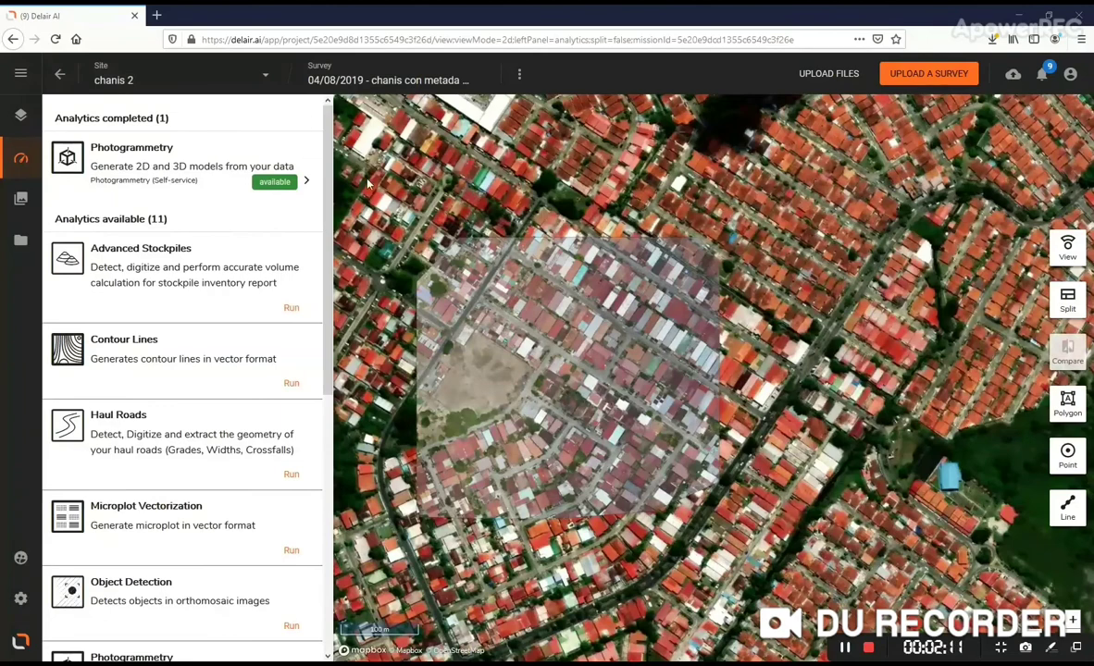
Step: Examine the chanis 2 survey's completed photogrammetry outputs and open the orthomosaic's details, lowering its opacity and restoring it to 100
{"action": "scroll", "coordinate": [561, 368], "scroll_direction": "up", "scroll_amount": 3}
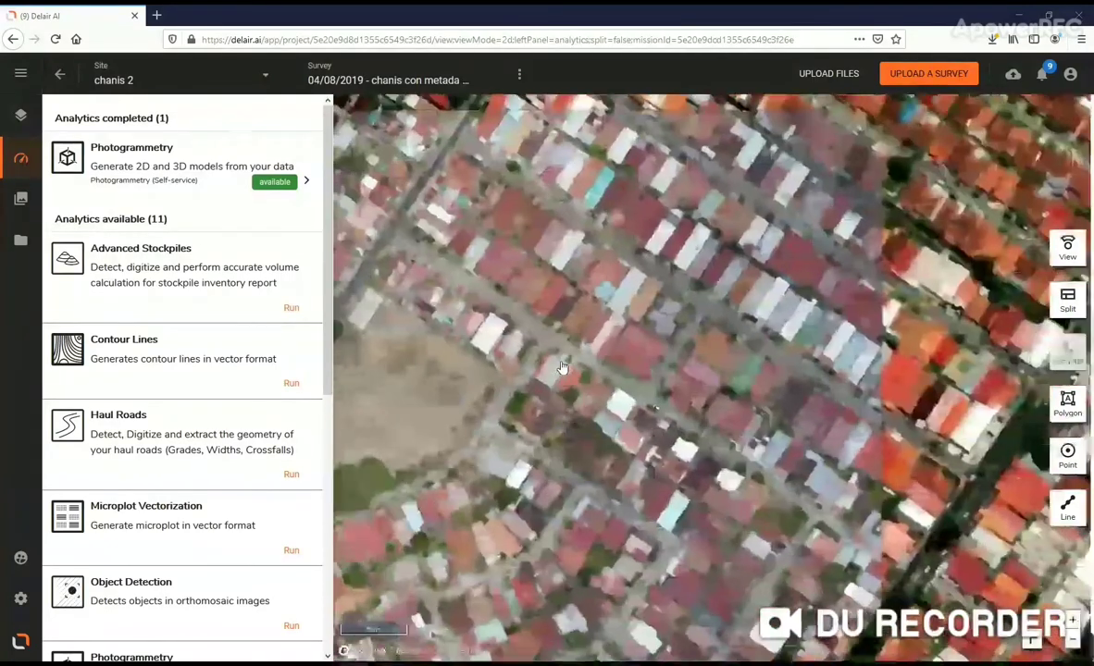
{"action": "scroll", "coordinate": [562, 369], "scroll_direction": "down", "scroll_amount": 5}
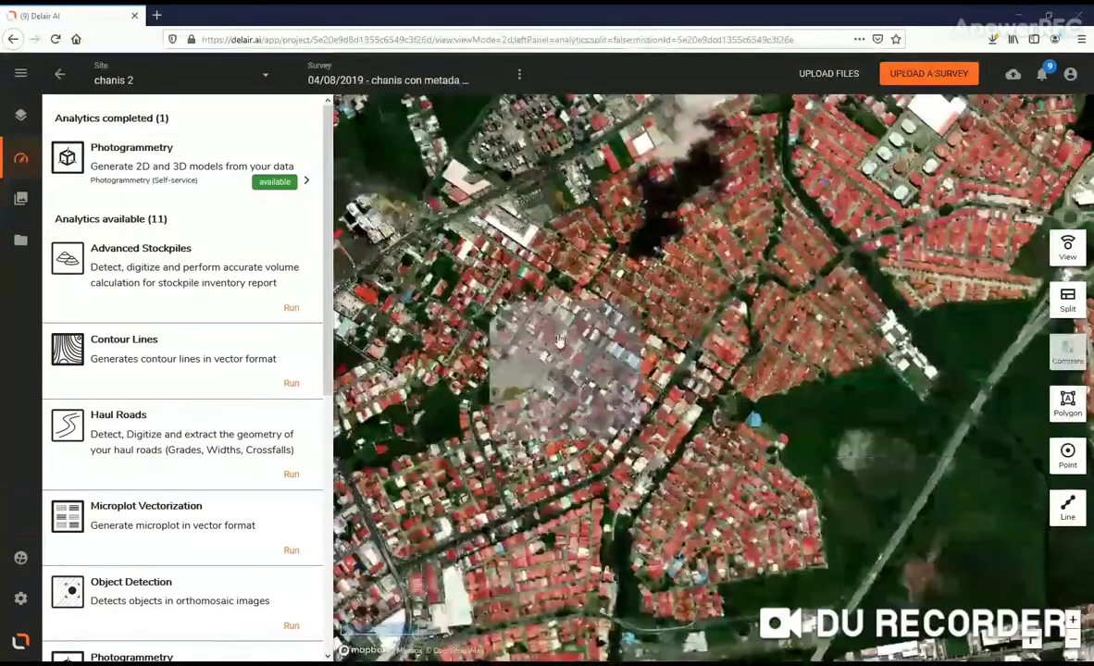
{"action": "left_click", "coordinate": [305, 182]}
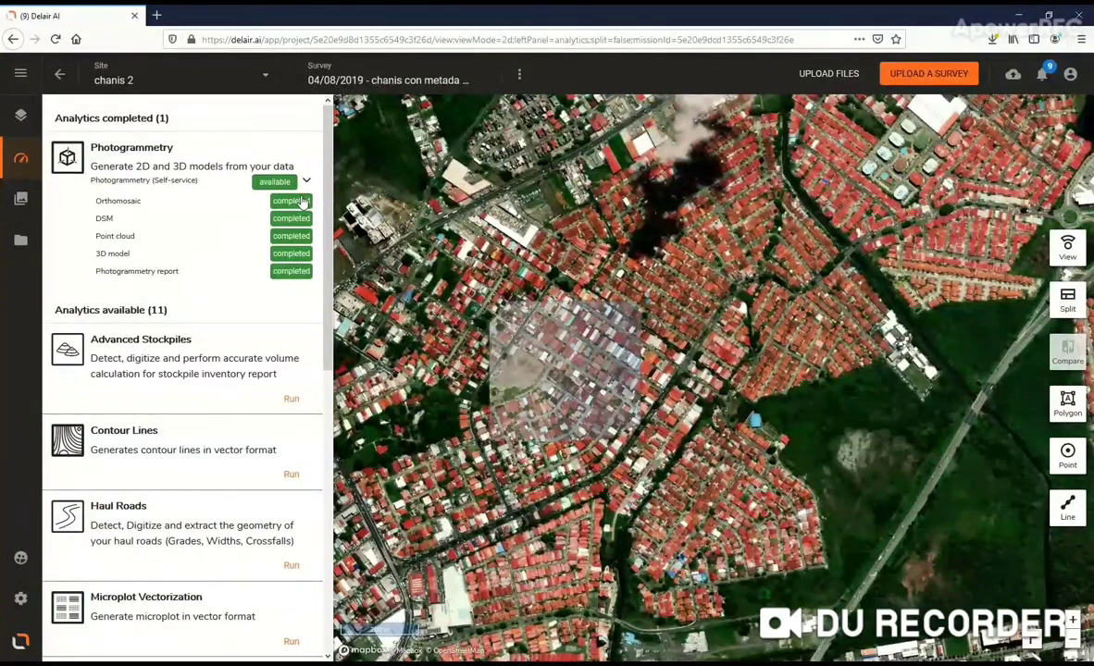
{"action": "left_click", "coordinate": [302, 202]}
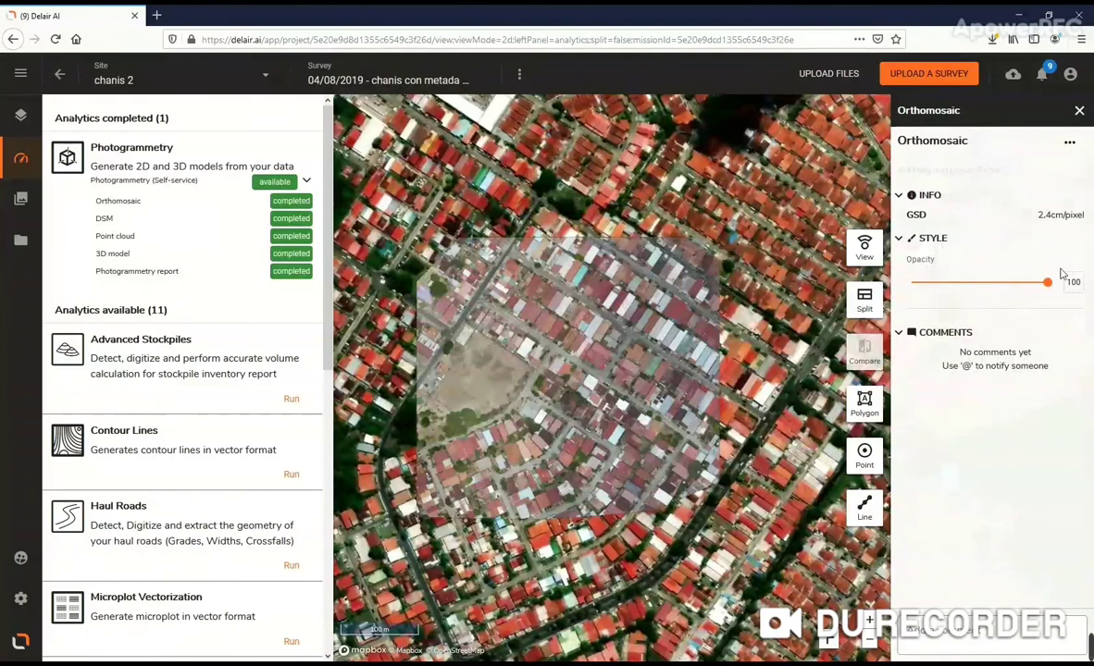
{"action": "left_click", "coordinate": [956, 282]}
{"action": "left_click_drag", "start_coordinate": [956, 285], "coordinate": [1055, 288]}
Step: Download Orthomosaic.tif from the chanis 2 survey's self-service photogrammetry files, accepting Windows Photo Viewer as the program to open it
{"action": "left_click", "coordinate": [19, 240]}
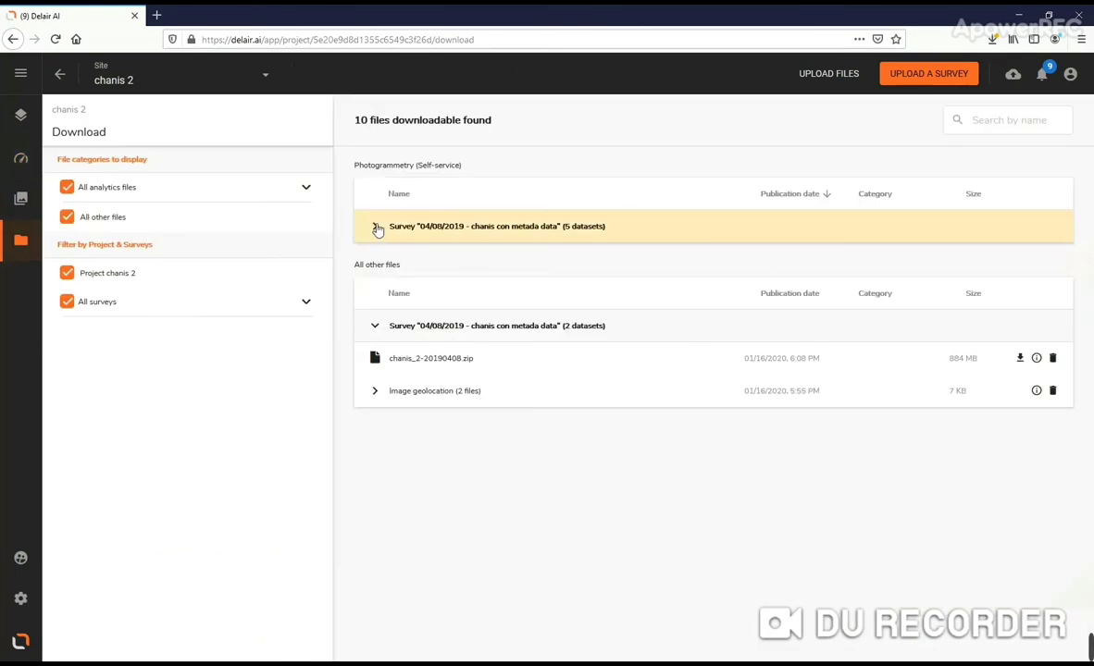
{"action": "left_click", "coordinate": [376, 228]}
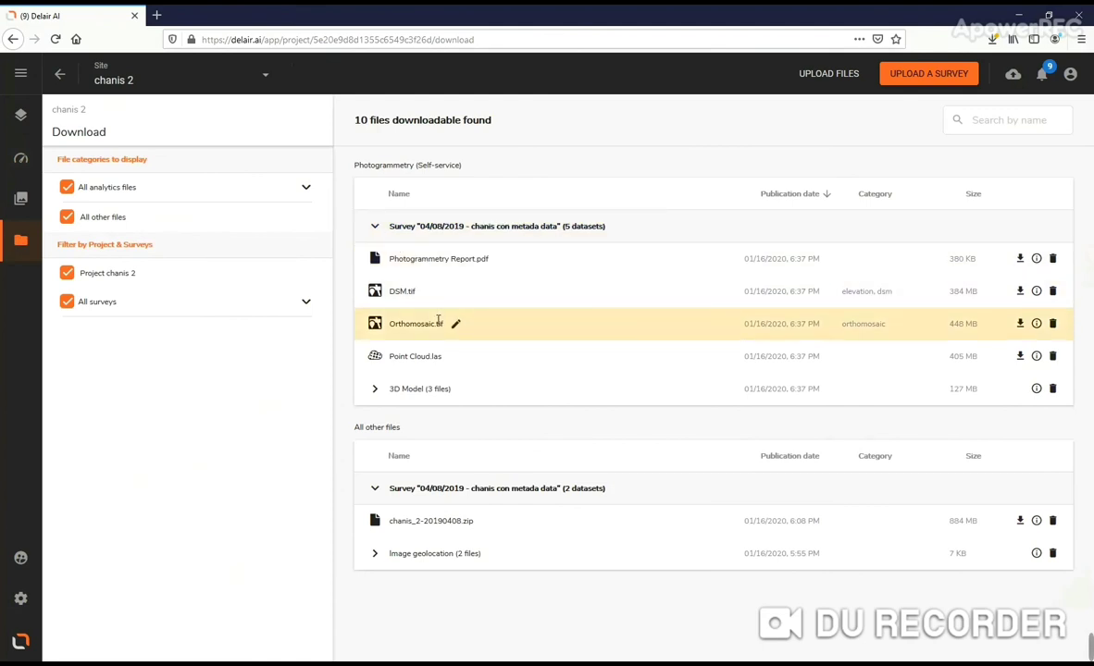
{"action": "left_click", "coordinate": [1020, 325]}
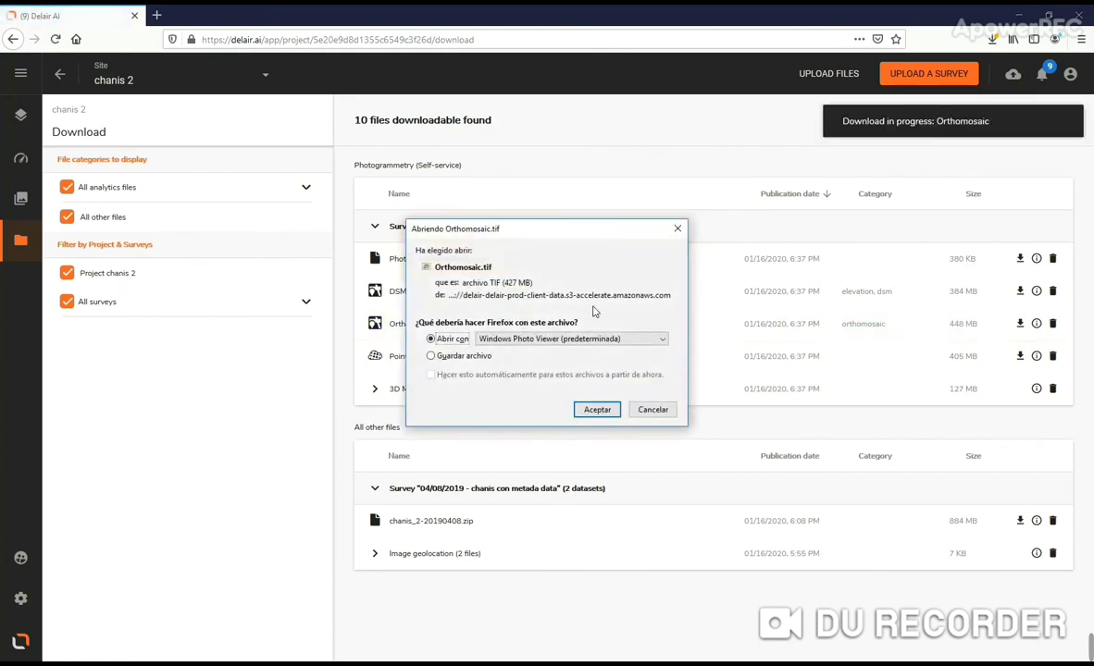
{"action": "left_click", "coordinate": [597, 410]}
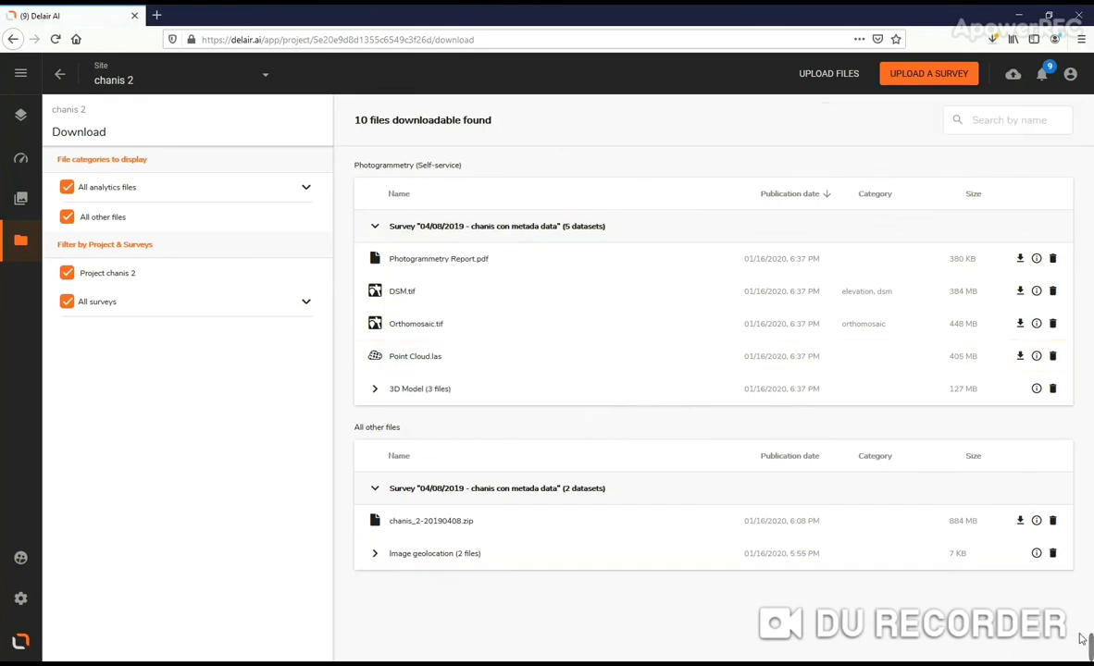
{"action": "mouse_move", "coordinate": [1091, 652]}
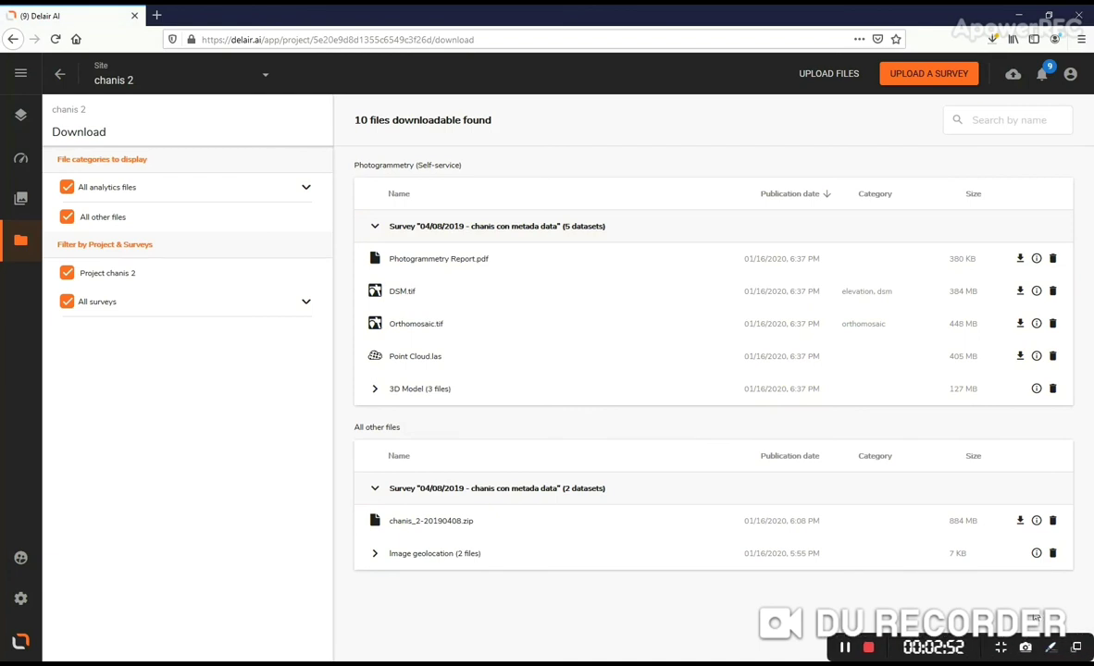